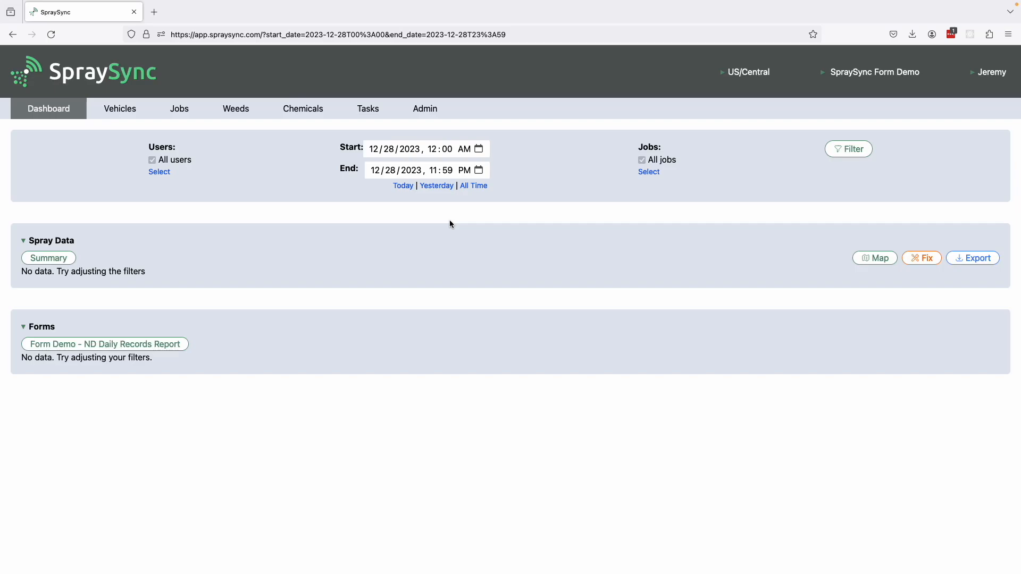
Switch to the blank Right of Way Records Daily Report PDF to examine its fields, and return to the mirrored tablet app
key(ctrl+Left)
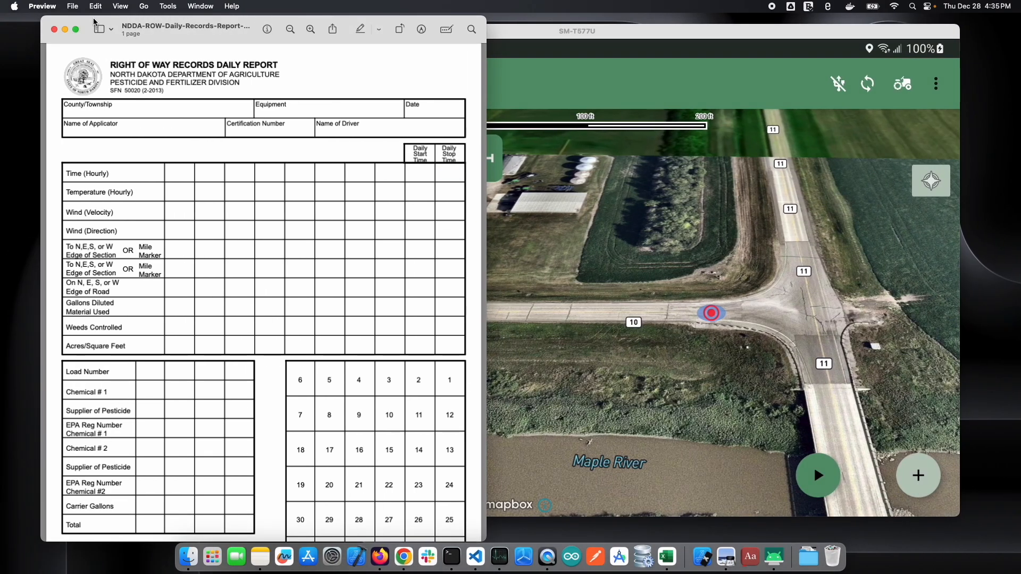
click(185, 130)
click(628, 33)
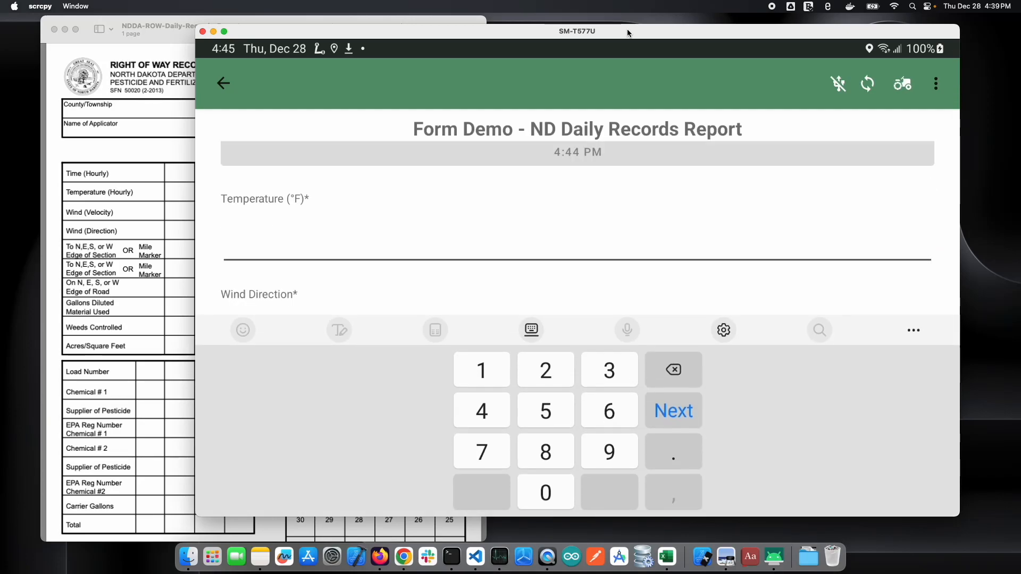
Enter a temperature of 58 °F and a wind velocity of 8 mph in the ND Daily Records Report form
text(58)
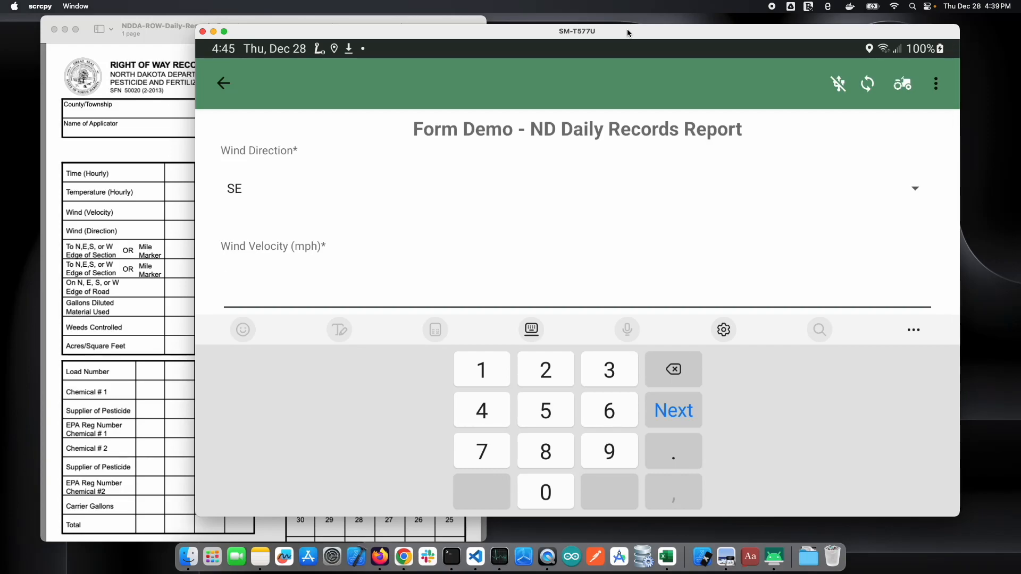
text(8)
key(Tab)
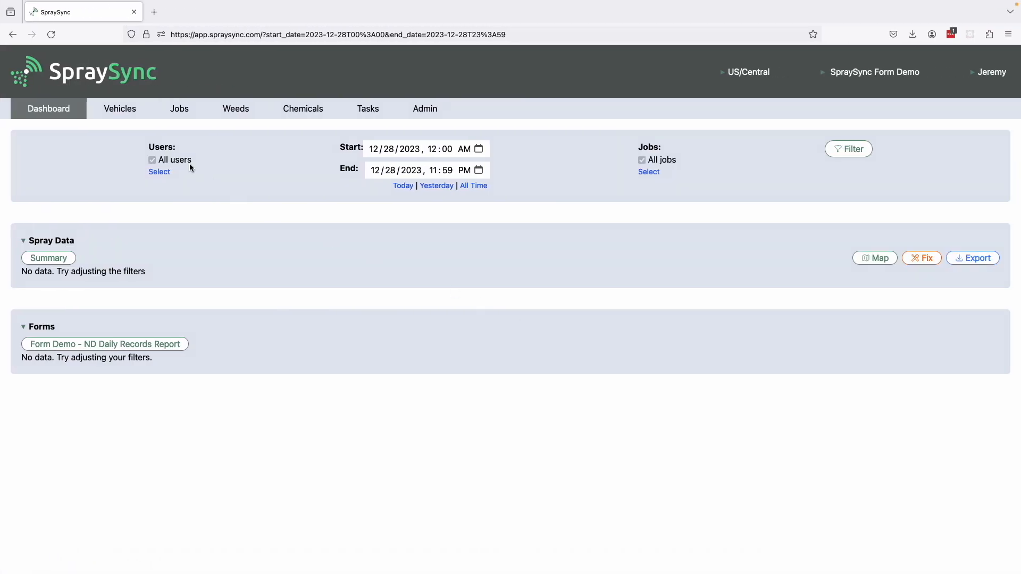
Refresh the web dashboard's filtered results, inspect the submitted ND Daily Records Report form, and close its page
click(849, 148)
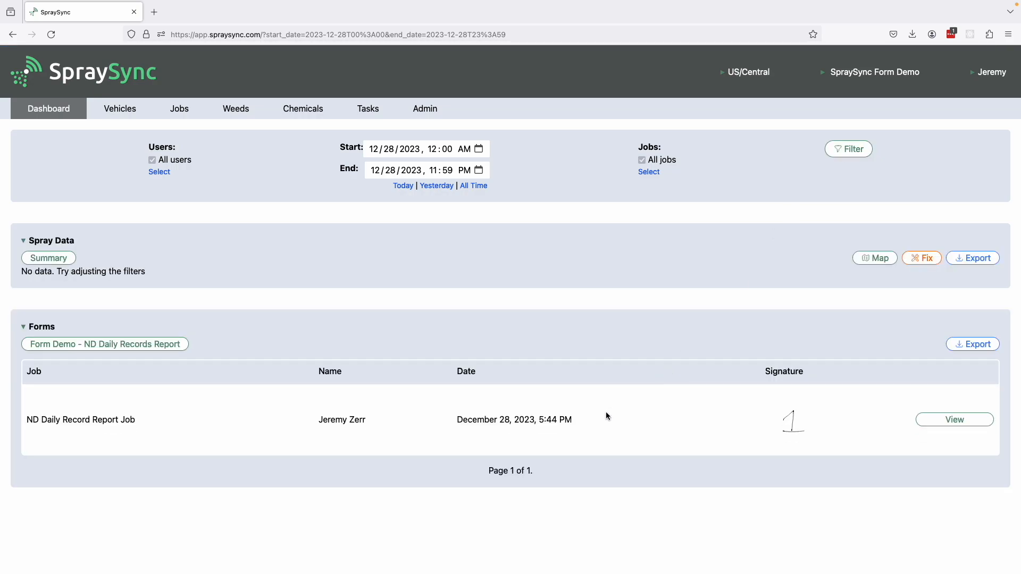
click(935, 420)
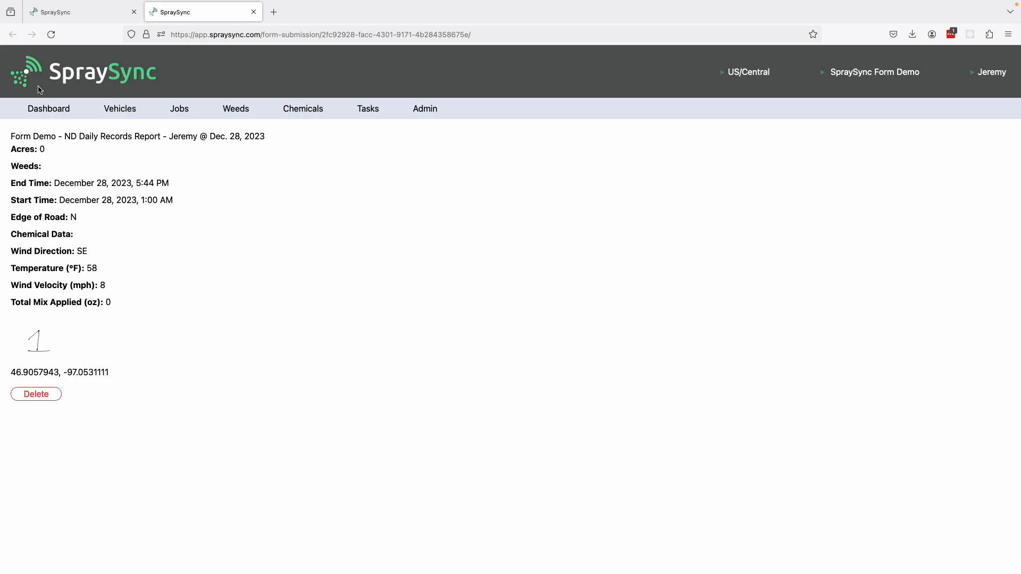
click(253, 12)
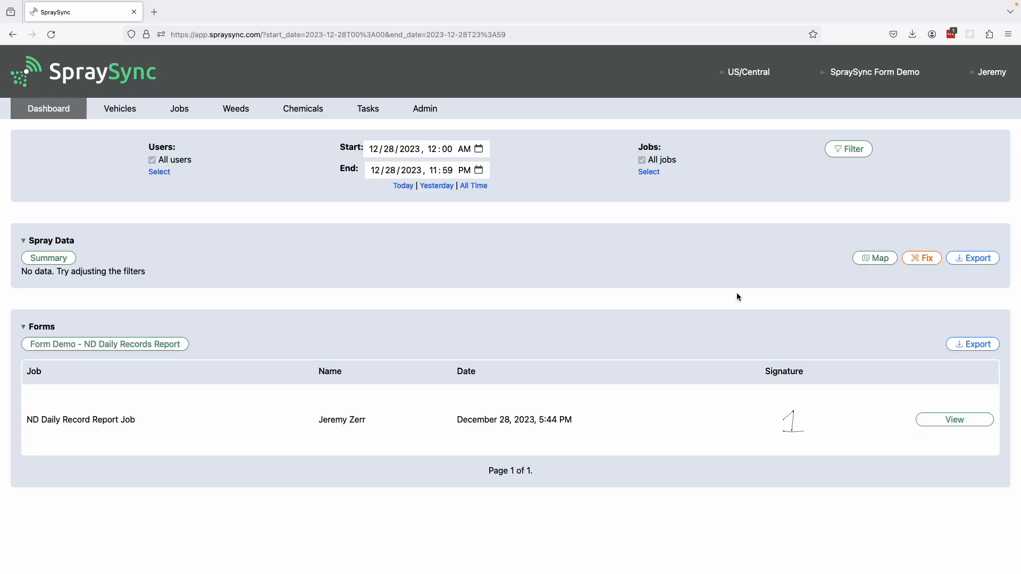
Switch to the mirrored tablet app and review the submitted form's details through to the signature, closing them when done
key(ctrl+Left)
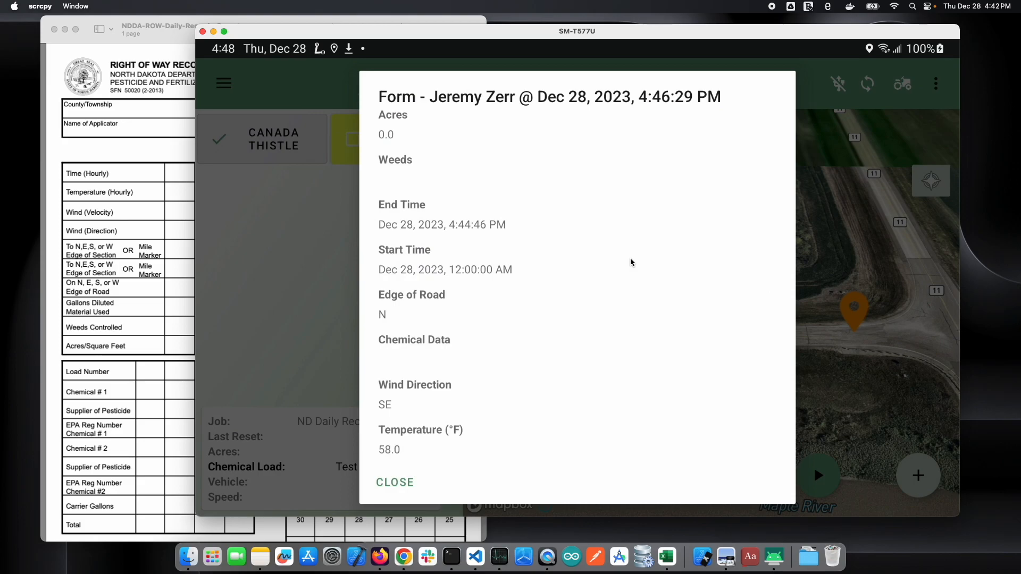
scroll(631, 262, down, 3)
scroll(631, 262, up, 3)
scroll(631, 262, down, 4)
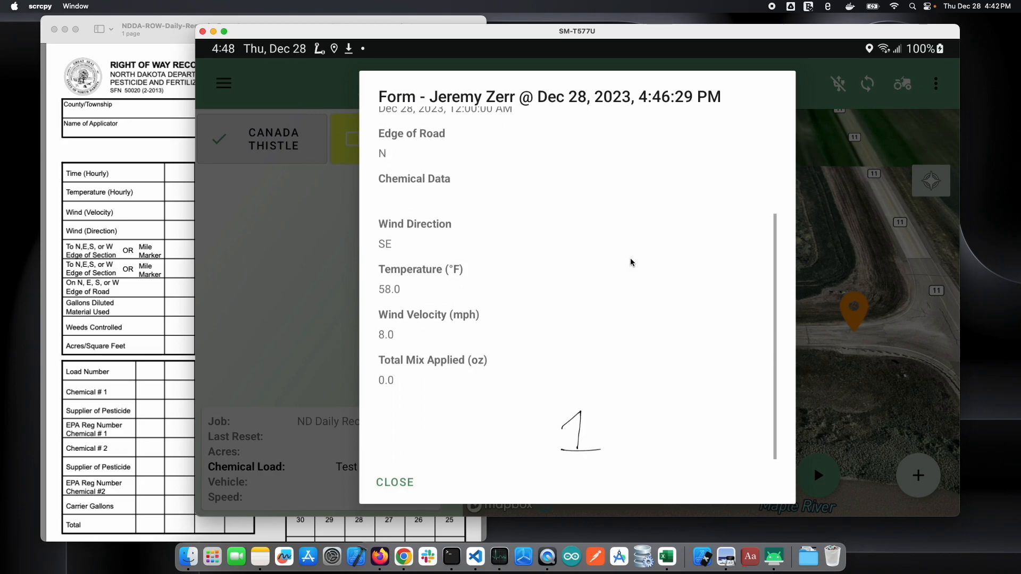
scroll(631, 262, up, 4)
key(Escape)
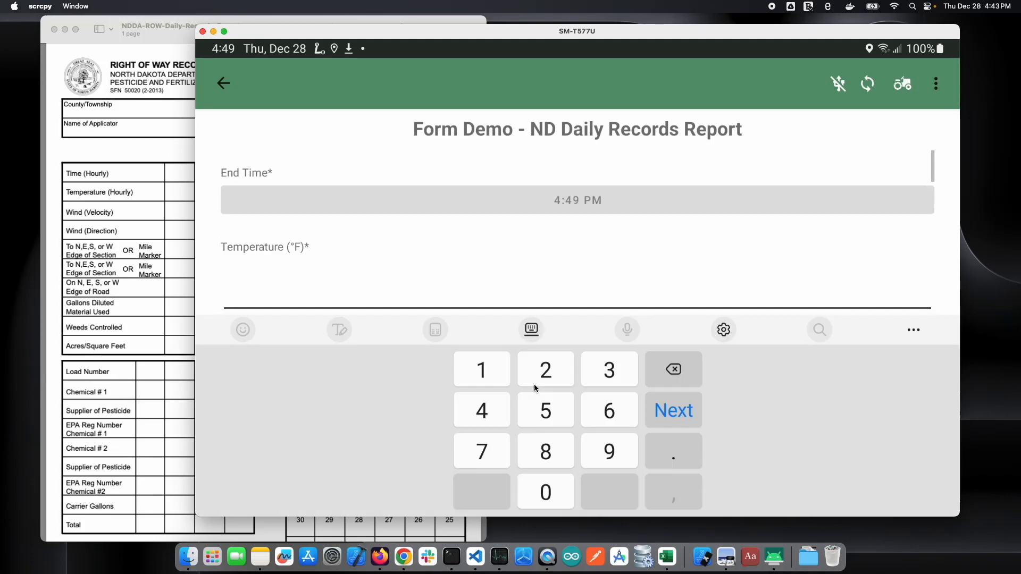
Enter a temperature of 60 °F and a wind velocity of 7 mph in the second ND Daily Records Report form
text(60)
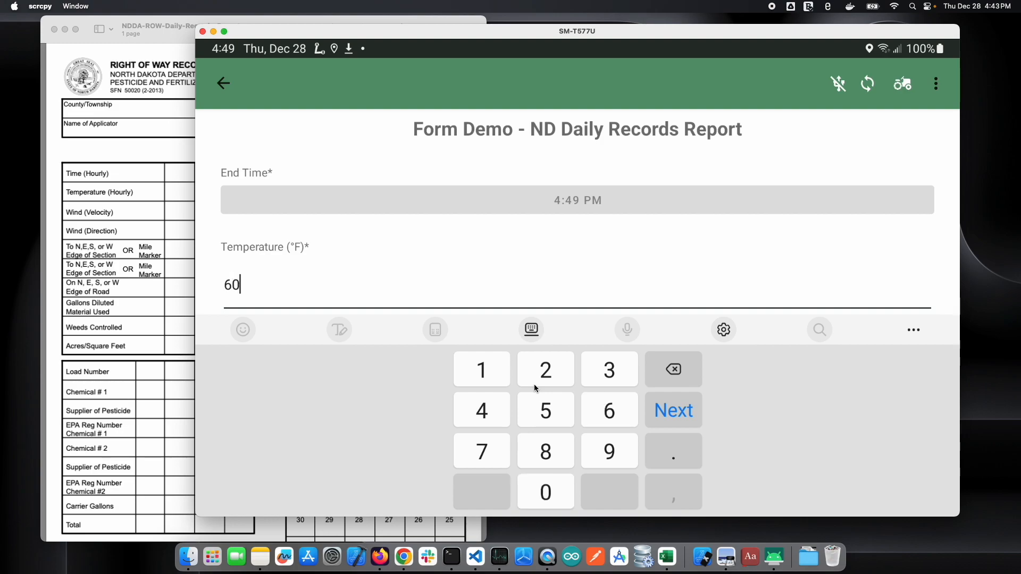
scroll(534, 383, down, 4)
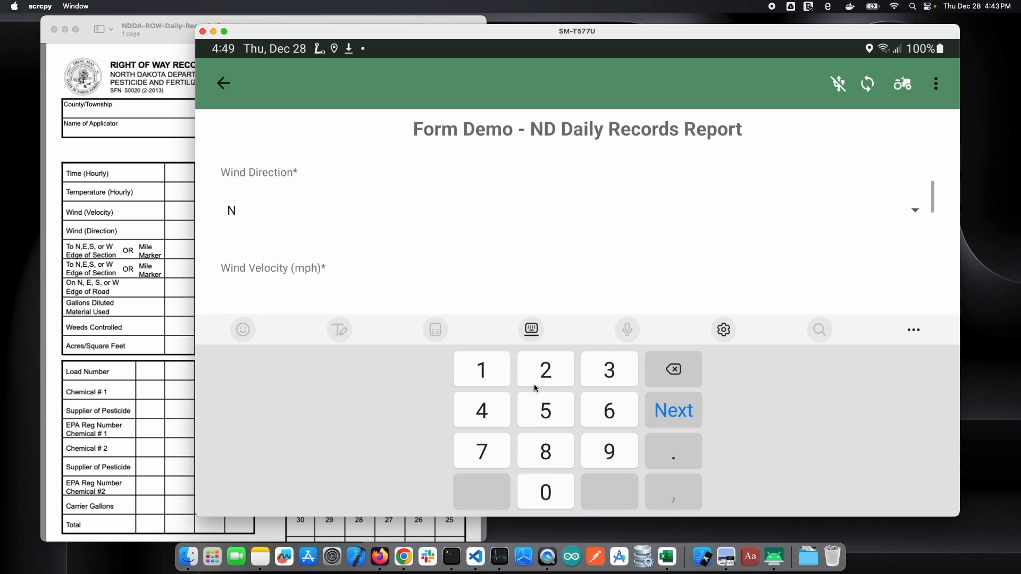
key(Tab)
text(7)
scroll(534, 384, down, 3)
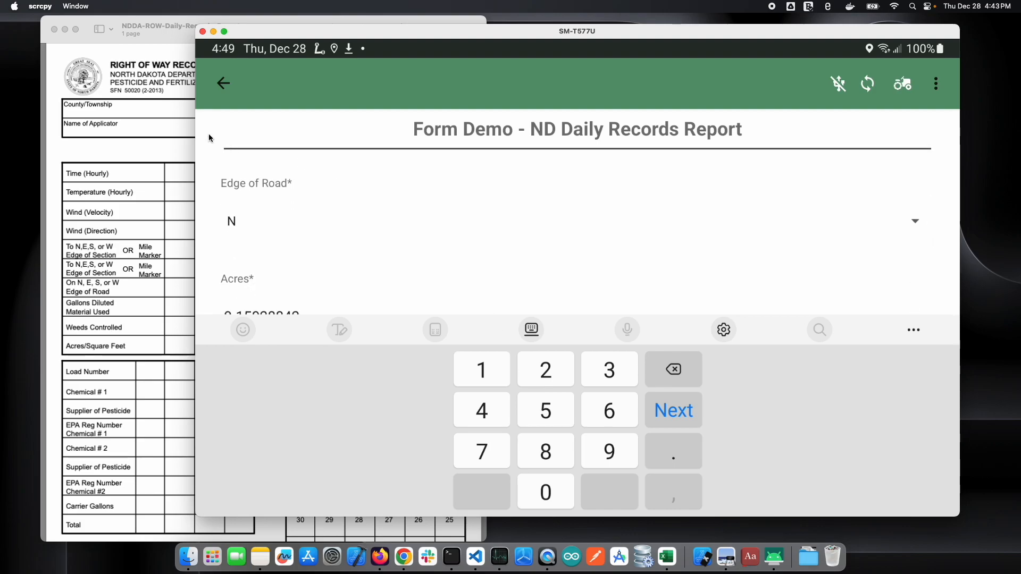
Compare the tablet form's edge of road, chemical data, total mix and acres reset fields with the paper Daily Report PDF
click(163, 150)
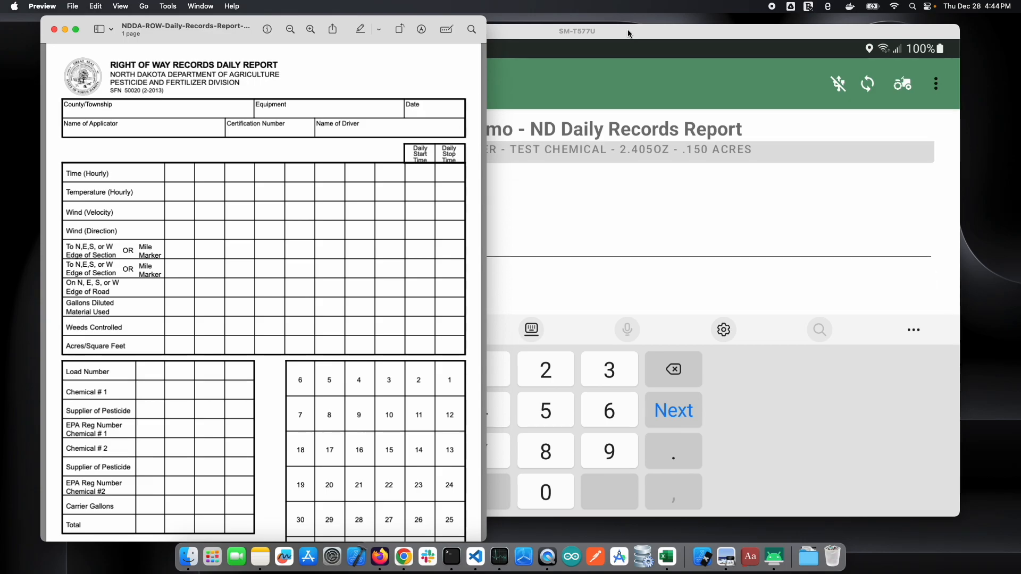
click(674, 88)
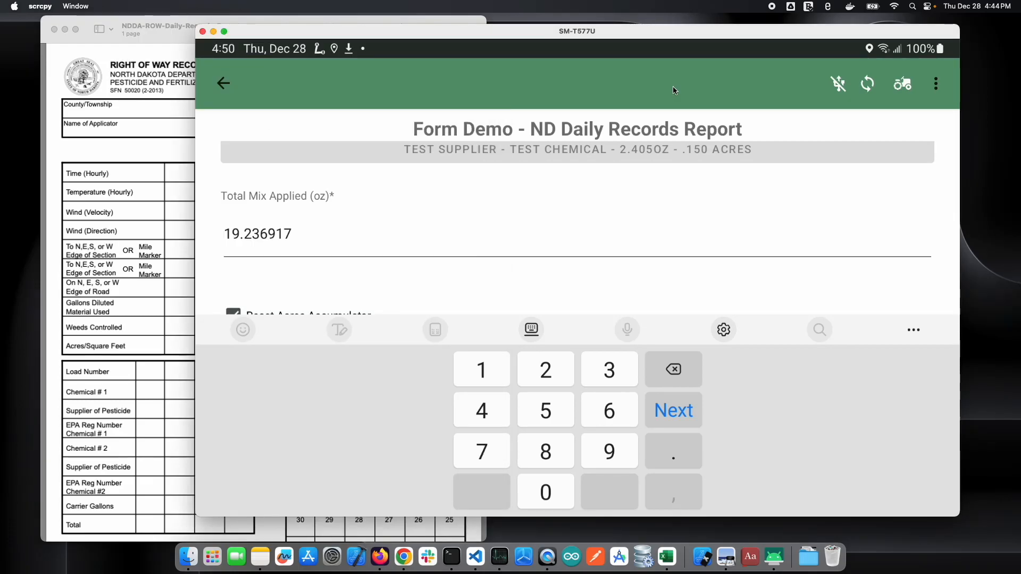
scroll(673, 91, up, 3)
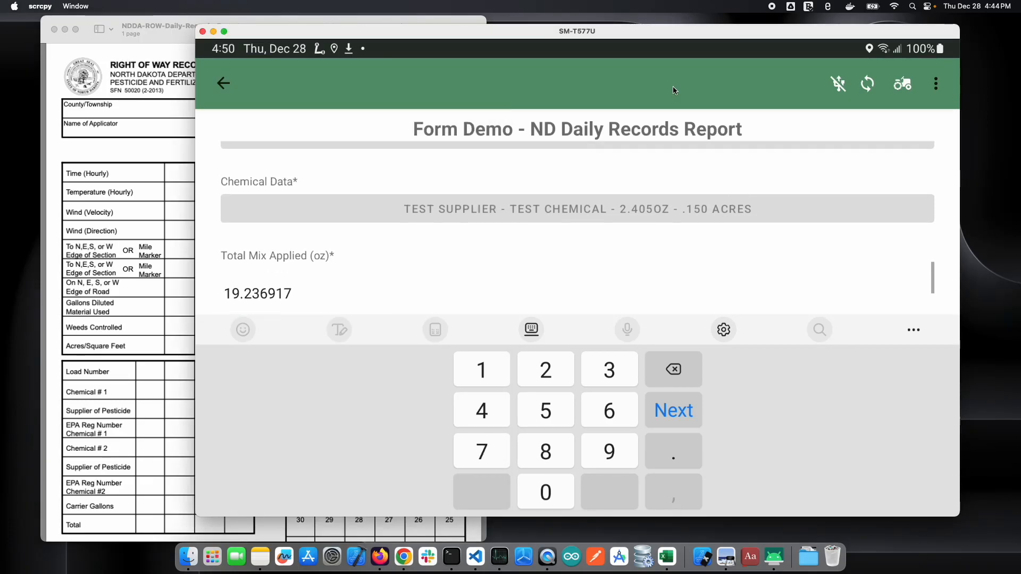
scroll(673, 90, down, 3)
scroll(672, 86, down, 1)
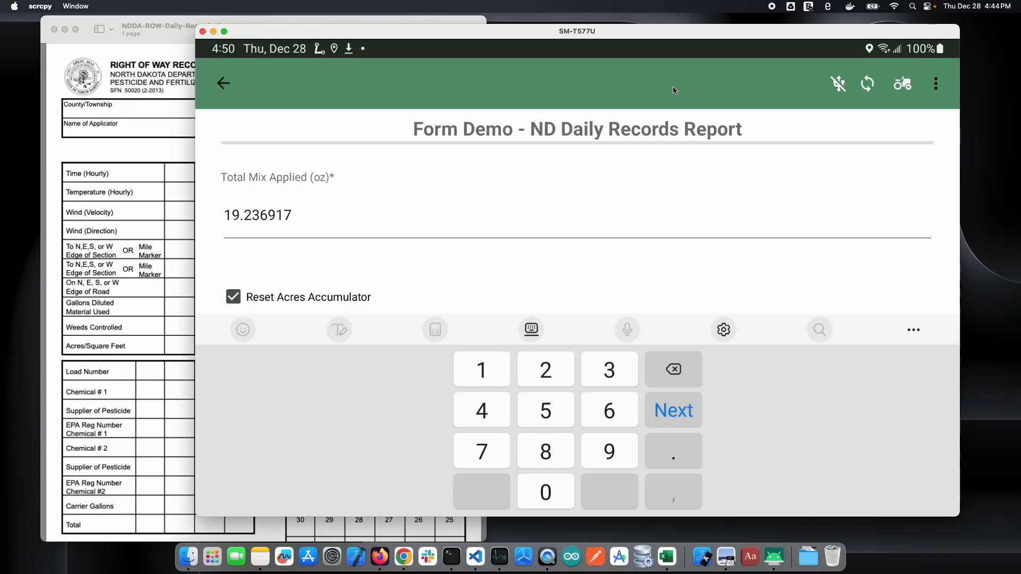
scroll(672, 86, down, 1)
scroll(672, 86, up, 1)
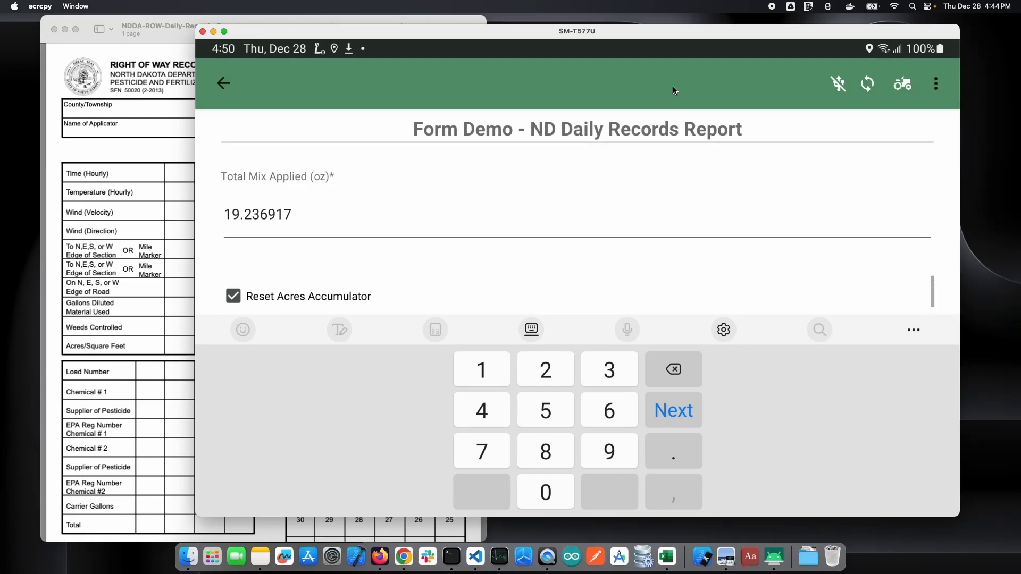
click(142, 316)
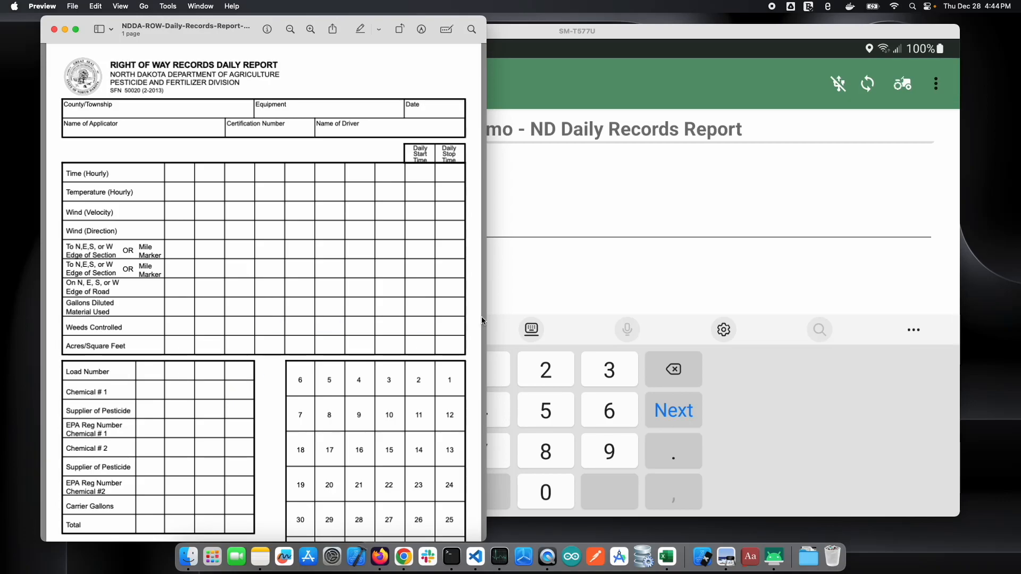
click(668, 36)
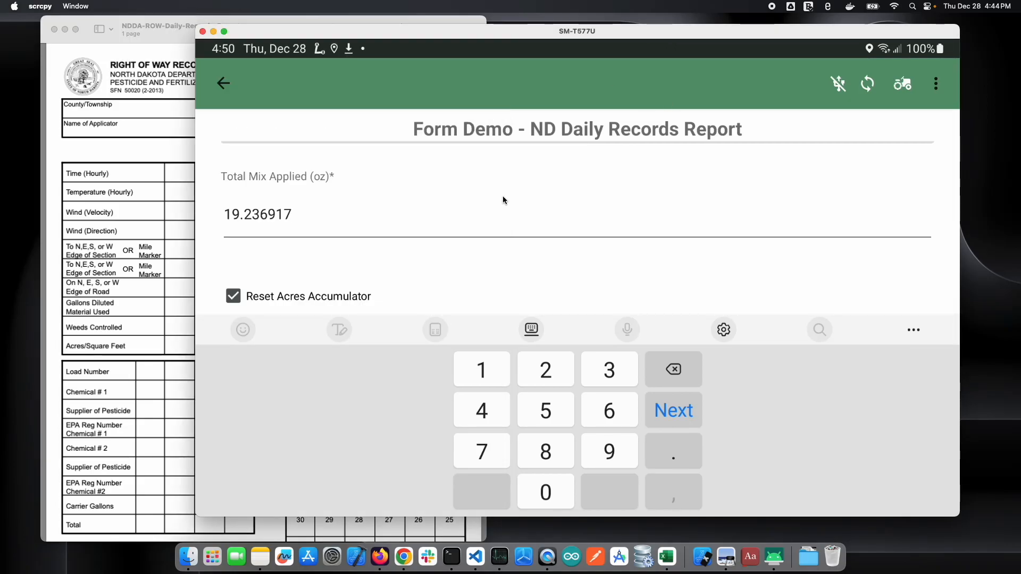
scroll(502, 196, down, 1)
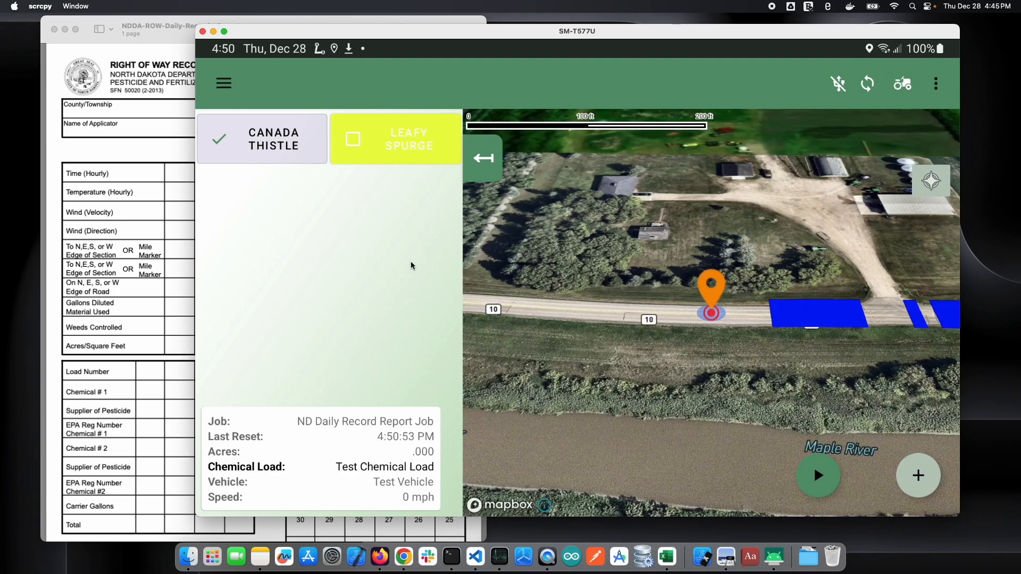
Switch to the web dashboard, refresh the filtered results, and review the spray data summary and the submitted forms list
key(ctrl+Right)
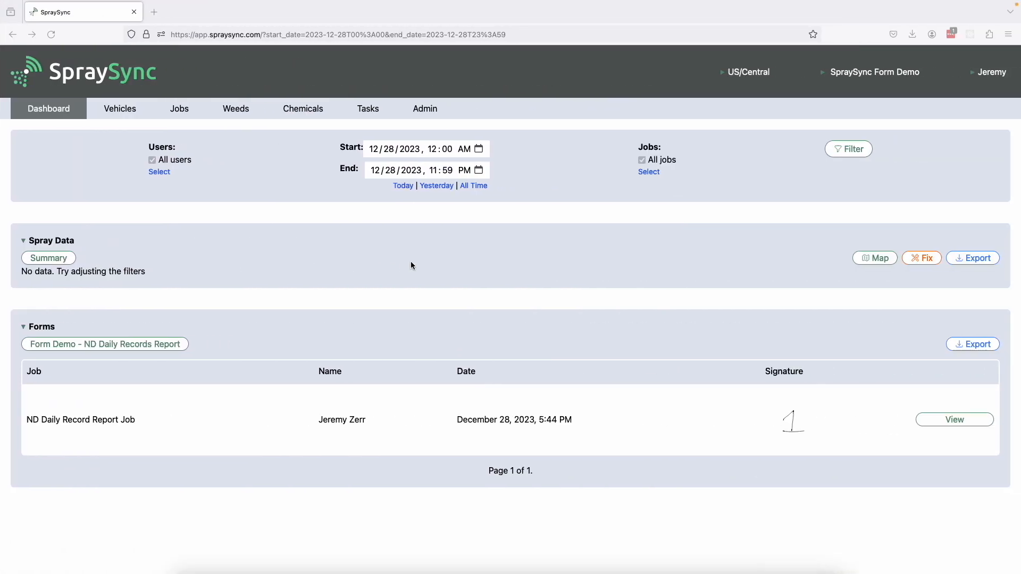
click(848, 150)
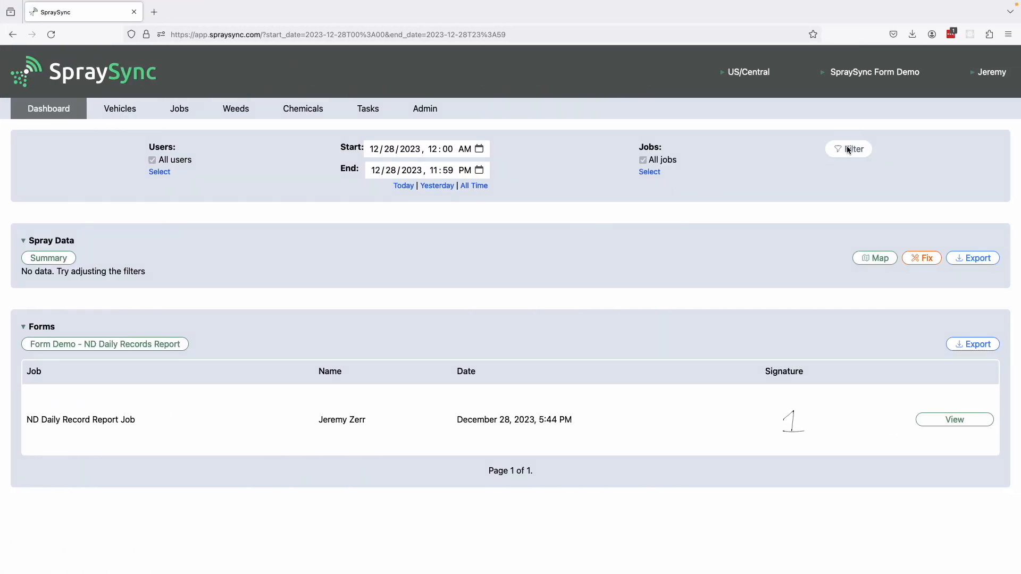
scroll(706, 375, down, 5)
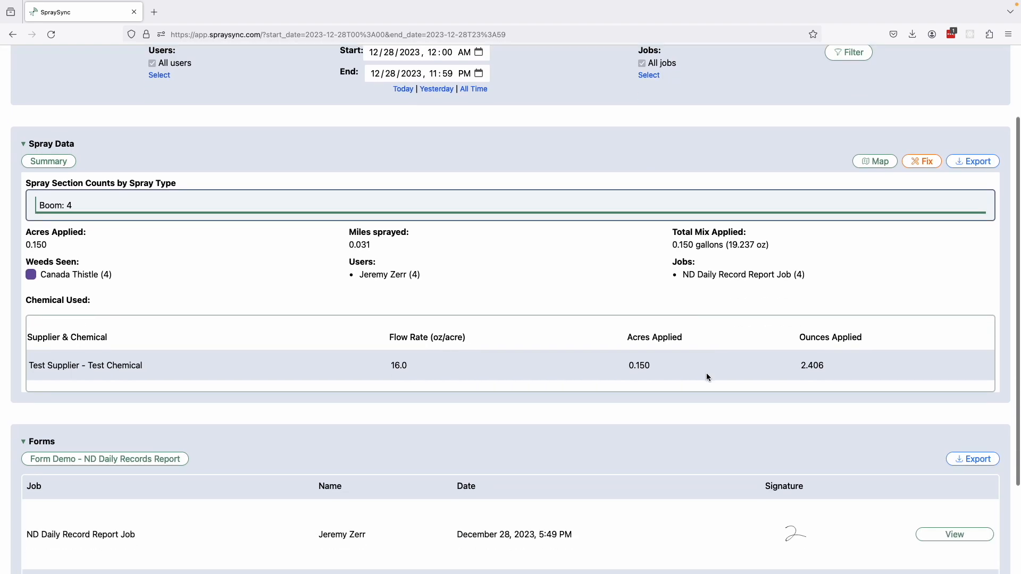
scroll(706, 372, up, 2)
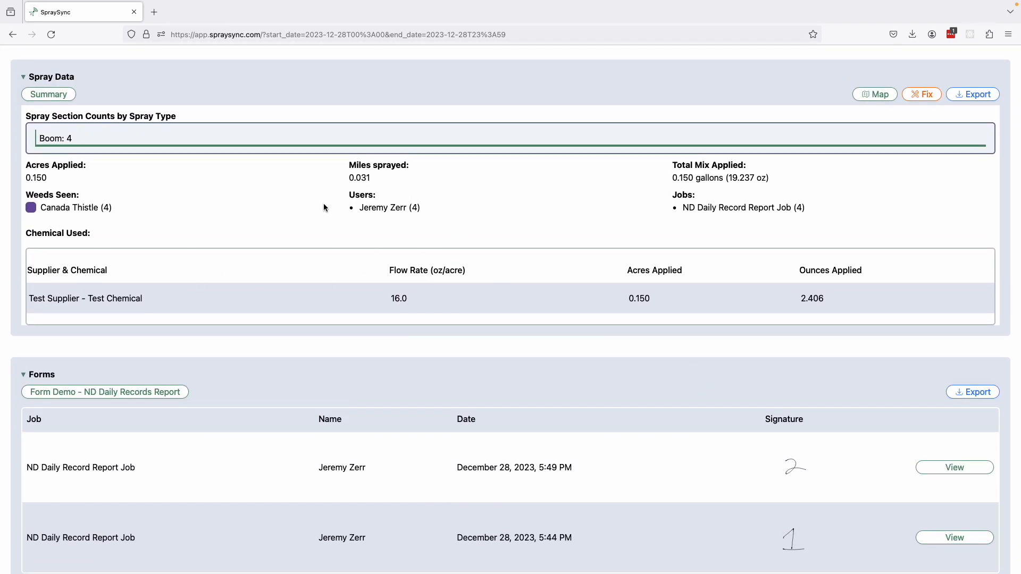
scroll(404, 240, down, 1)
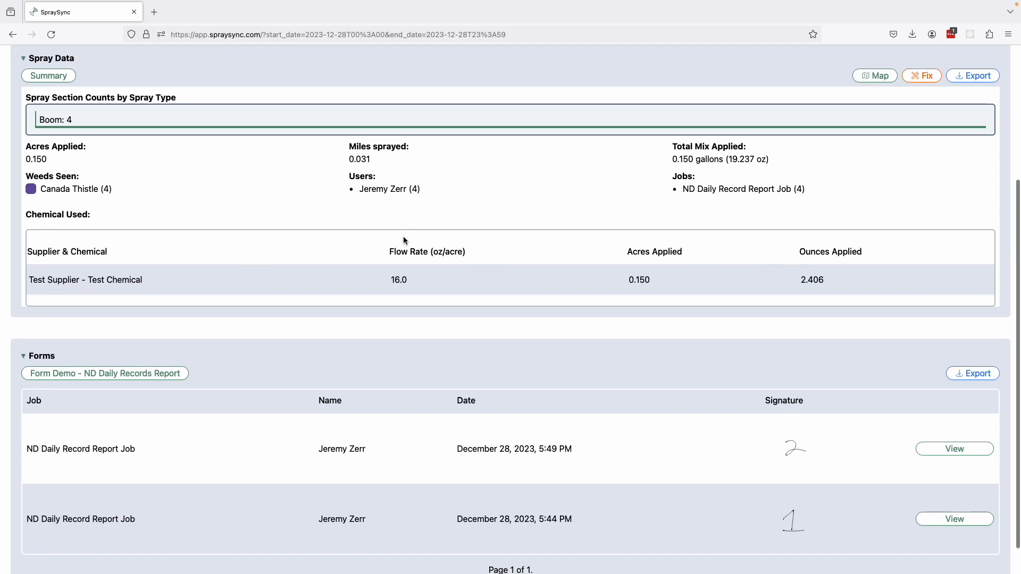
scroll(404, 240, down, 2)
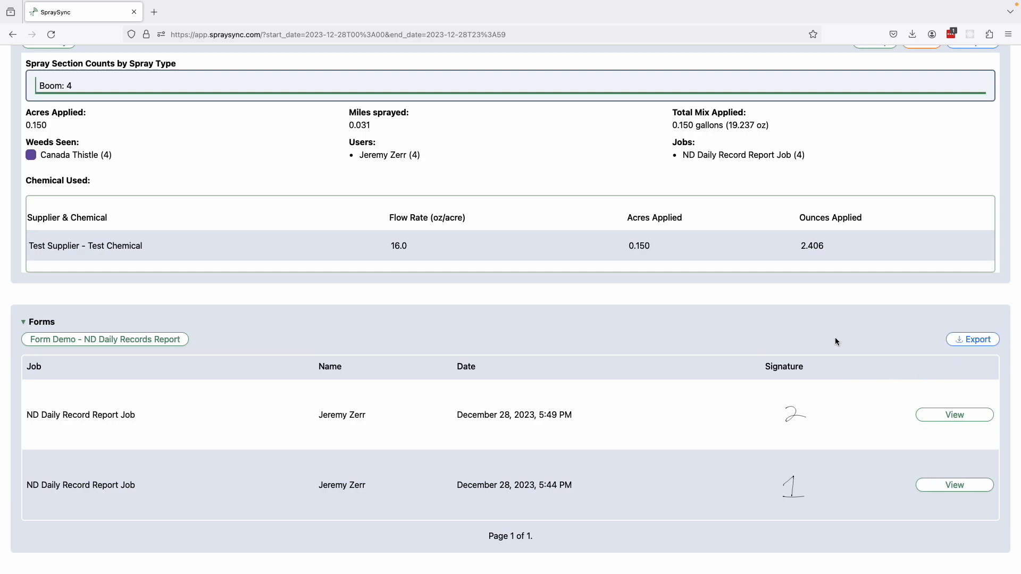
scroll(835, 340, up, 5)
scroll(835, 340, down, 4)
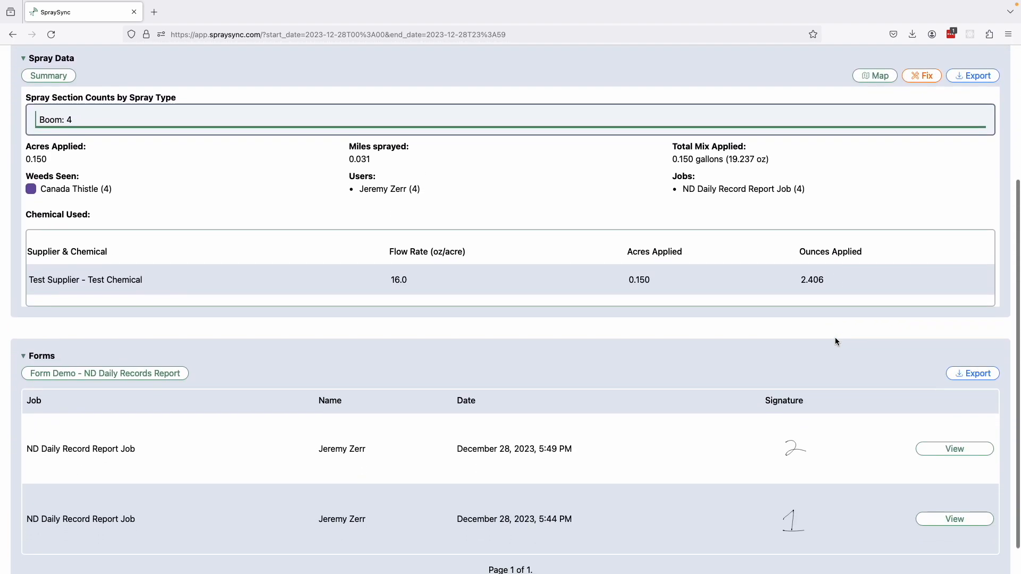
scroll(834, 340, up, 3)
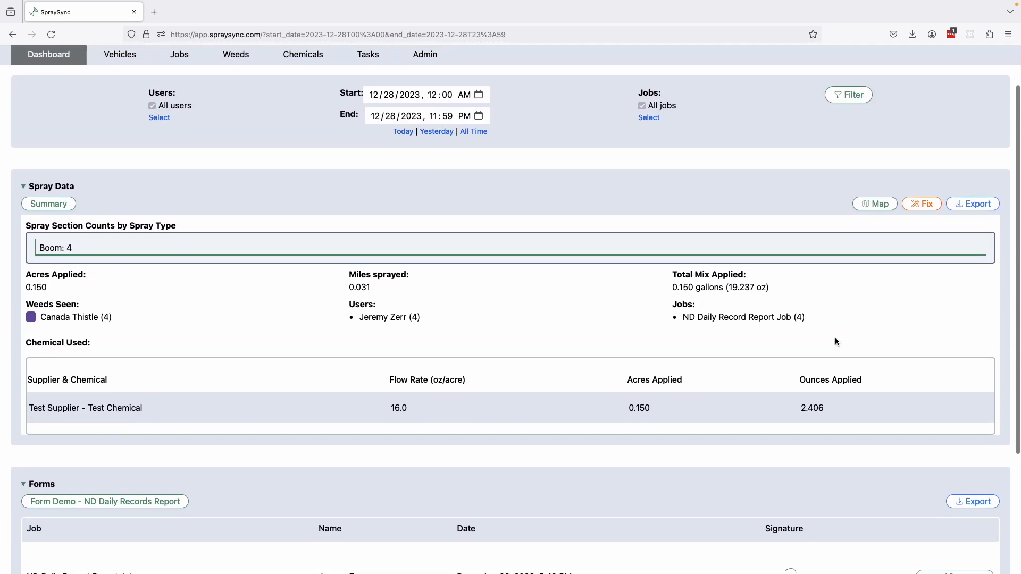
scroll(835, 340, down, 3)
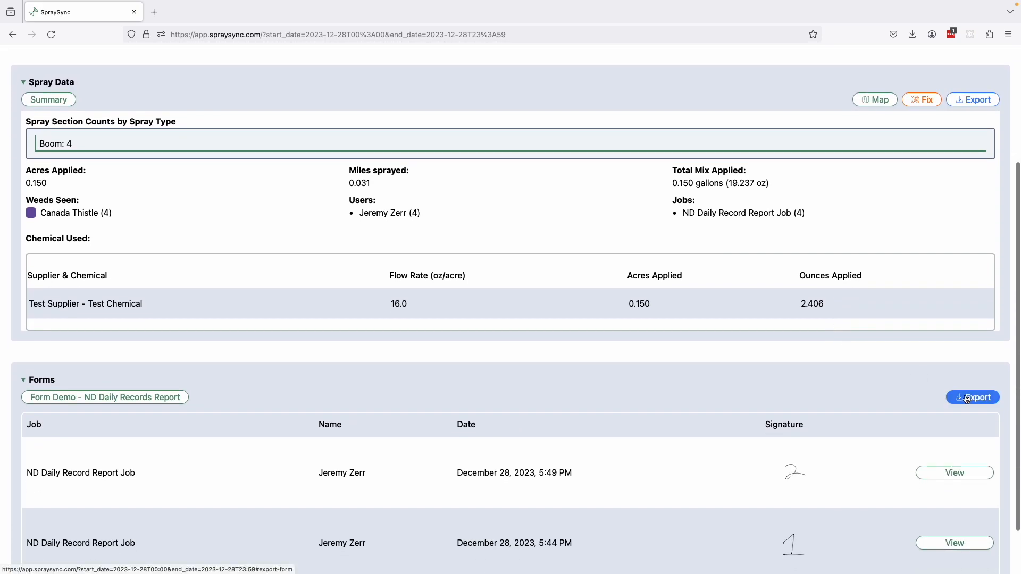
Export the submitted forms in the Excel - ND Daily RoW Records Report format and open the downloaded workbook in an enlarged window
click(967, 398)
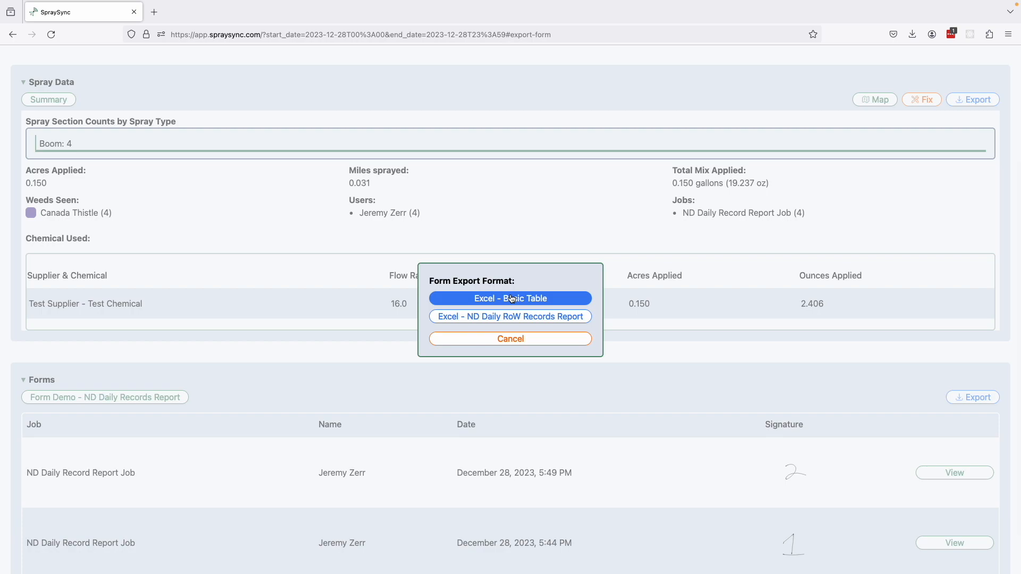
click(535, 318)
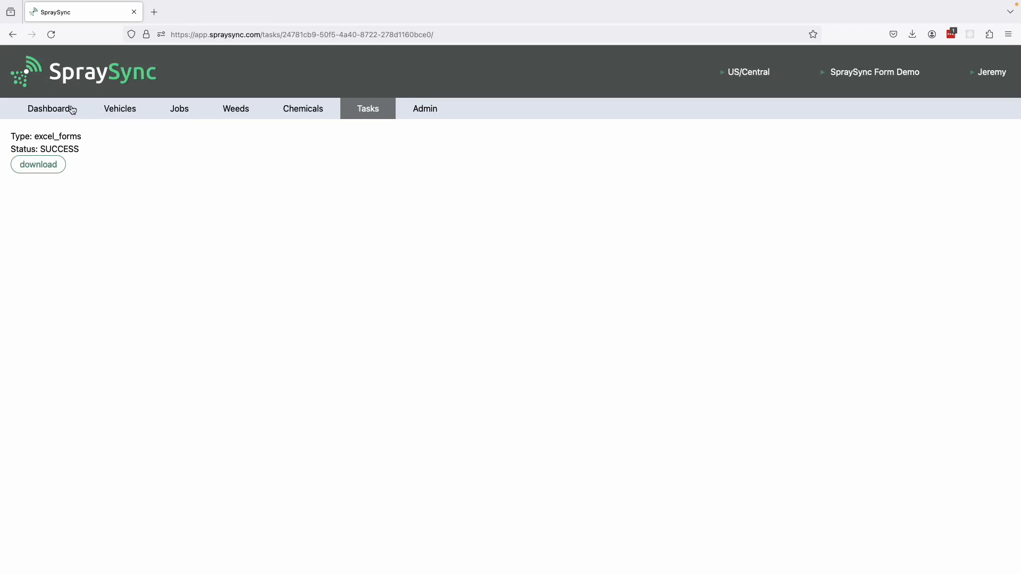
click(44, 170)
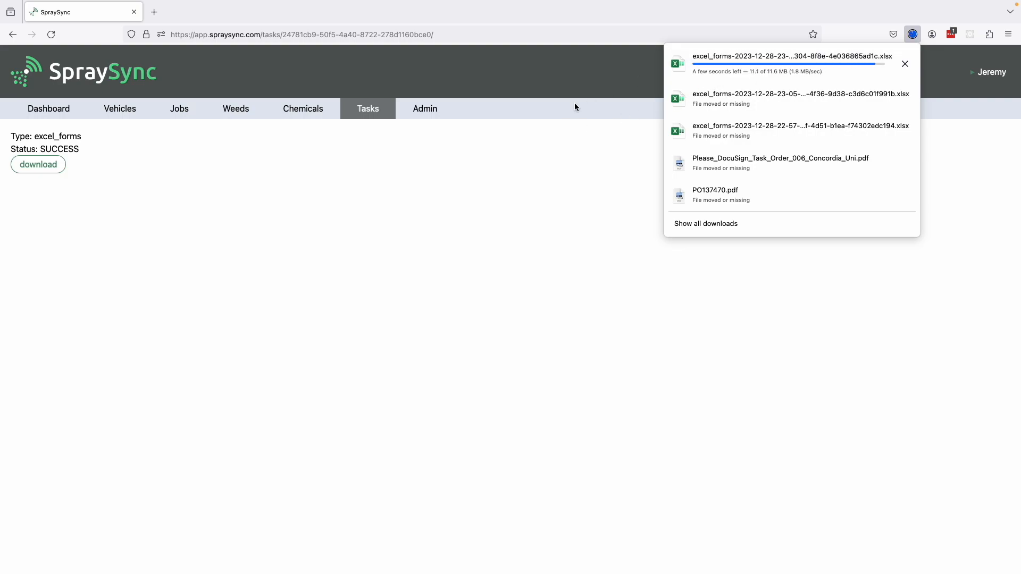
click(776, 60)
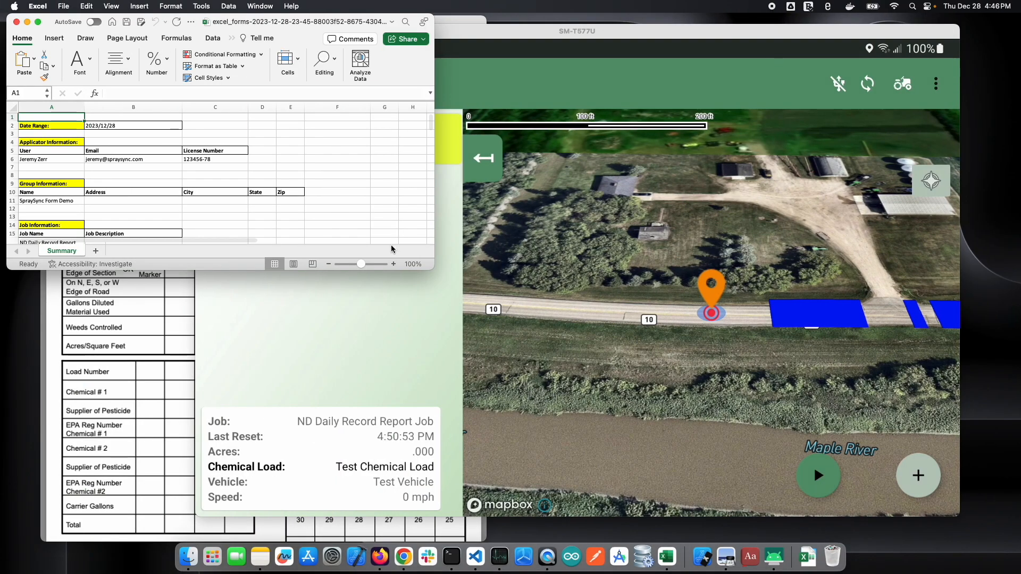
drag(432, 265, 588, 472)
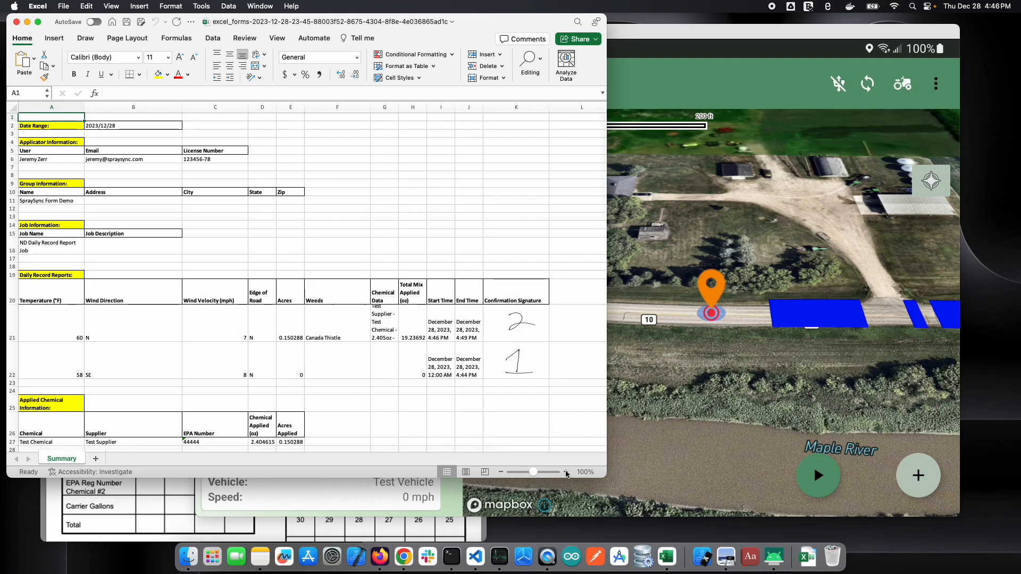
Zoom the exported workbook to 130% and move its window aside to bring the paper Daily Report PDF forward
click(566, 473)
click(566, 473)
click(567, 472)
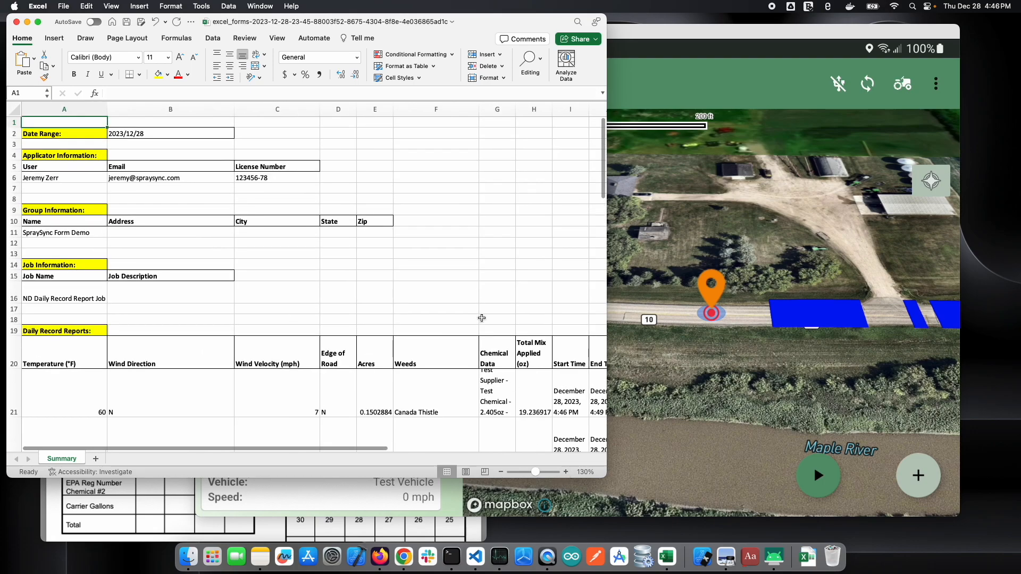
drag(486, 21, 836, 51)
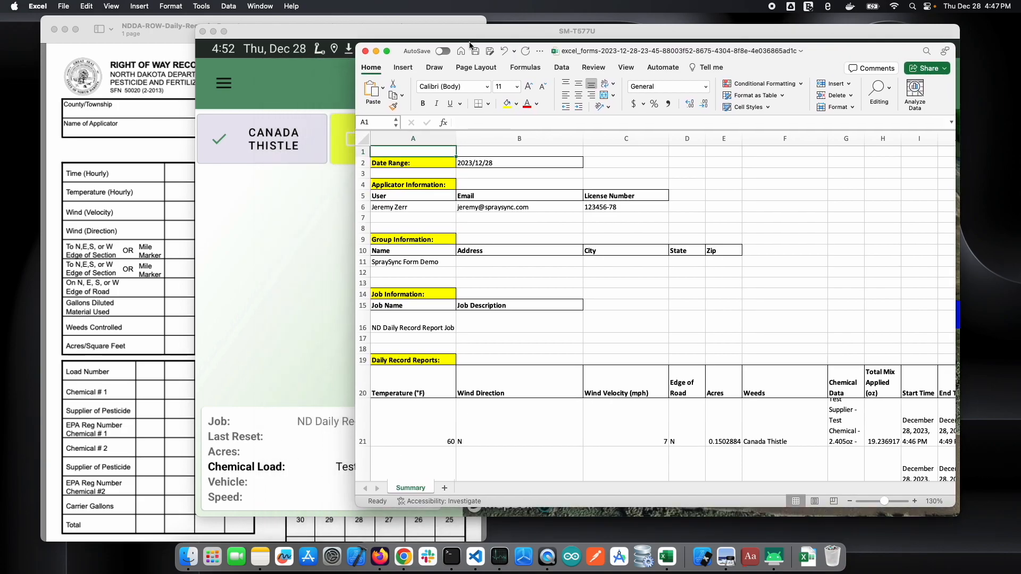
click(145, 75)
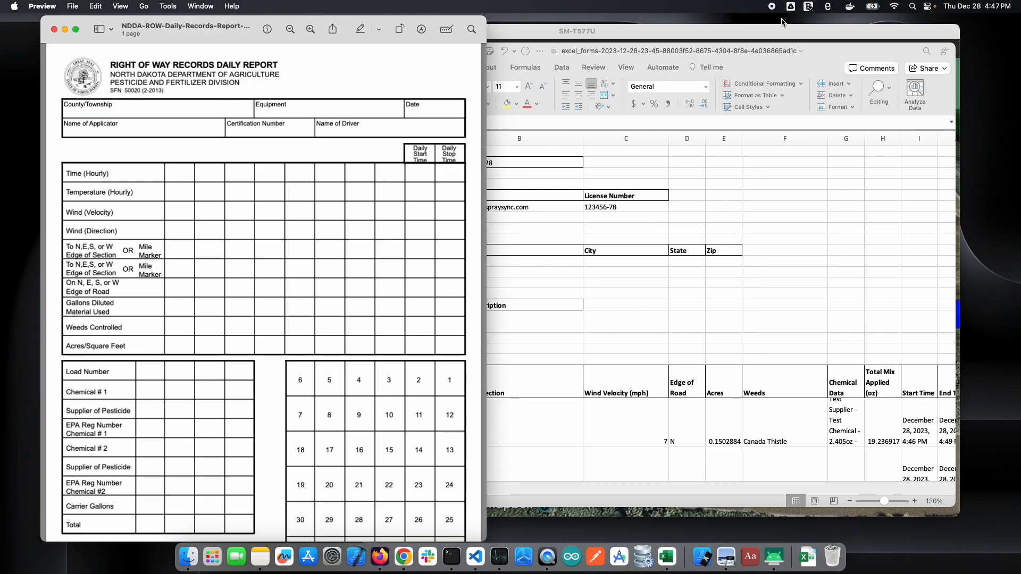
Return to the workbook and enlarge its window beside the PDF so more report rows and columns are shown
click(830, 49)
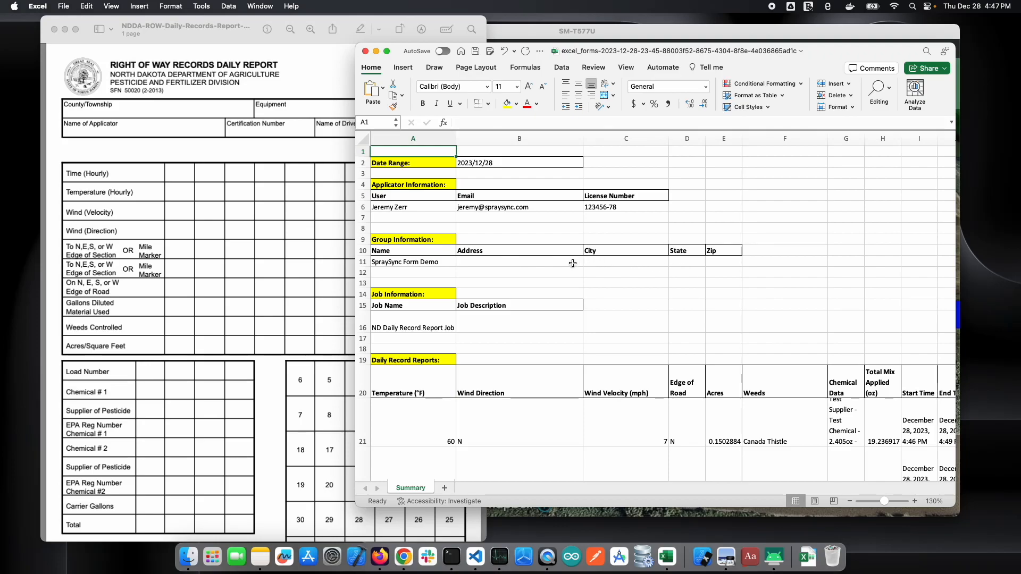
scroll(572, 262, down, 1)
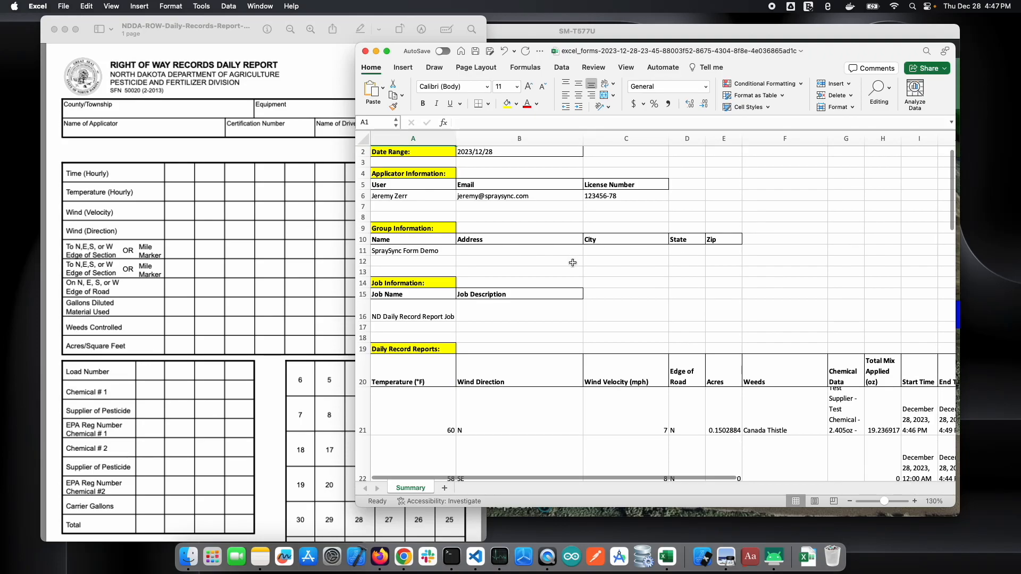
scroll(573, 263, up, 1)
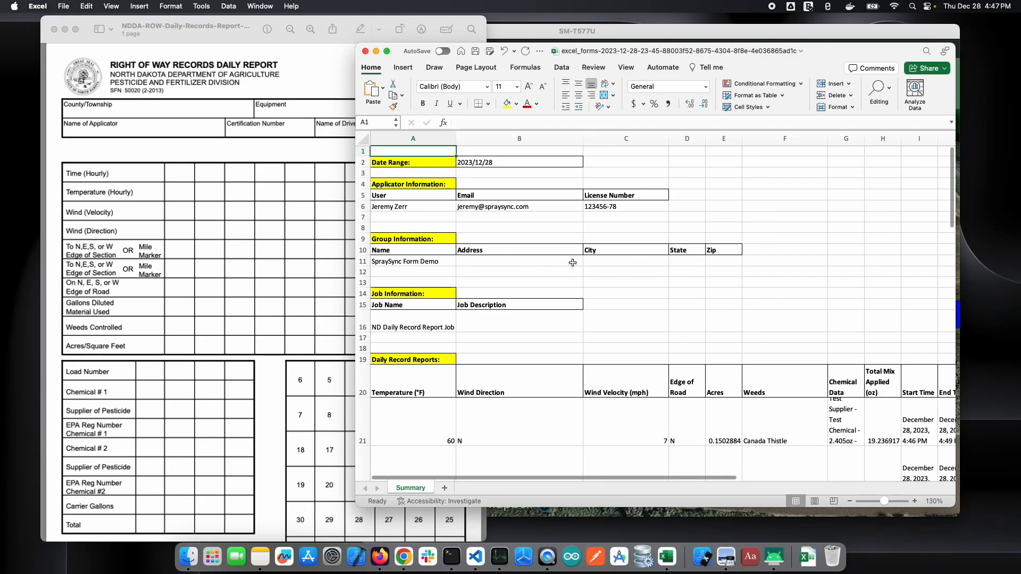
scroll(572, 263, up, 1)
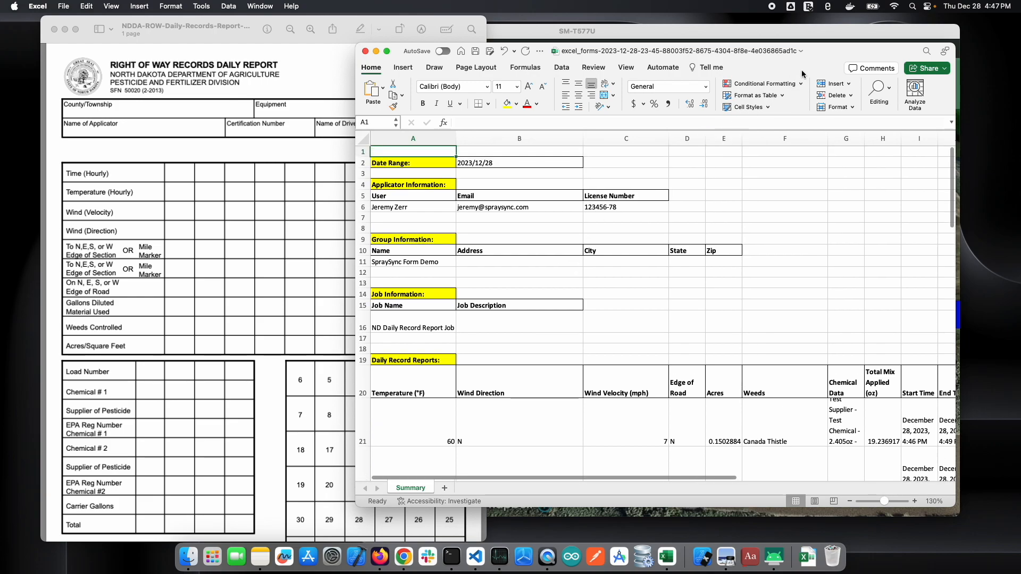
drag(828, 52, 796, 23)
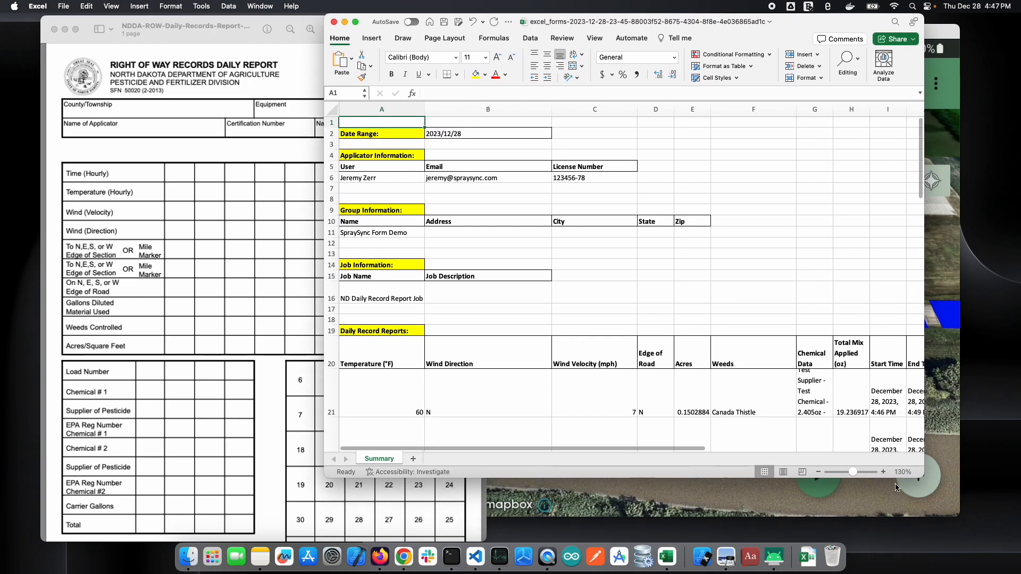
drag(935, 497, 948, 537)
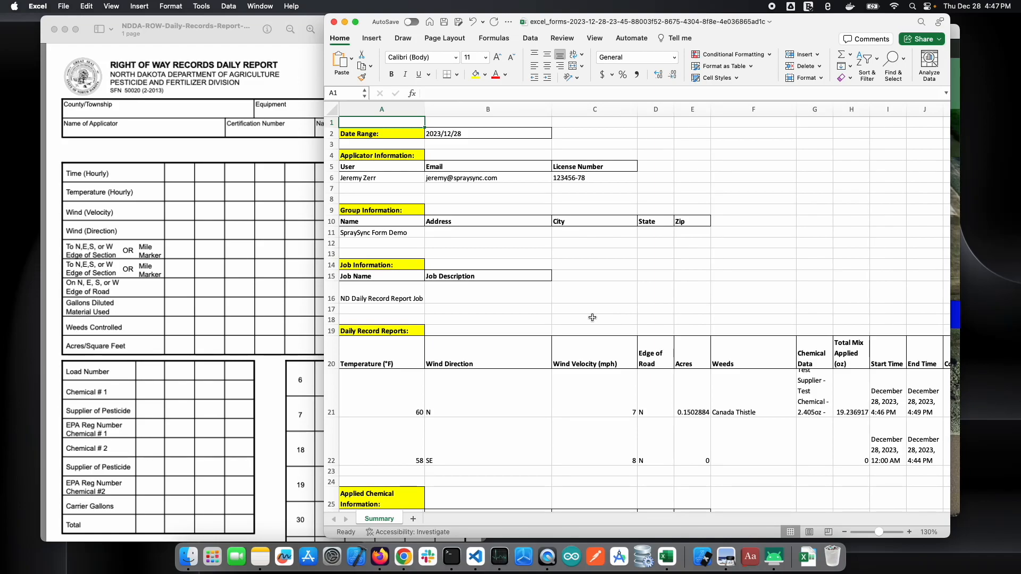
Review the job information and Daily Record Reports rows, and widen the Chemical Data column to show its full text
scroll(592, 317, down, 3)
scroll(593, 317, up, 3)
scroll(460, 306, down, 5)
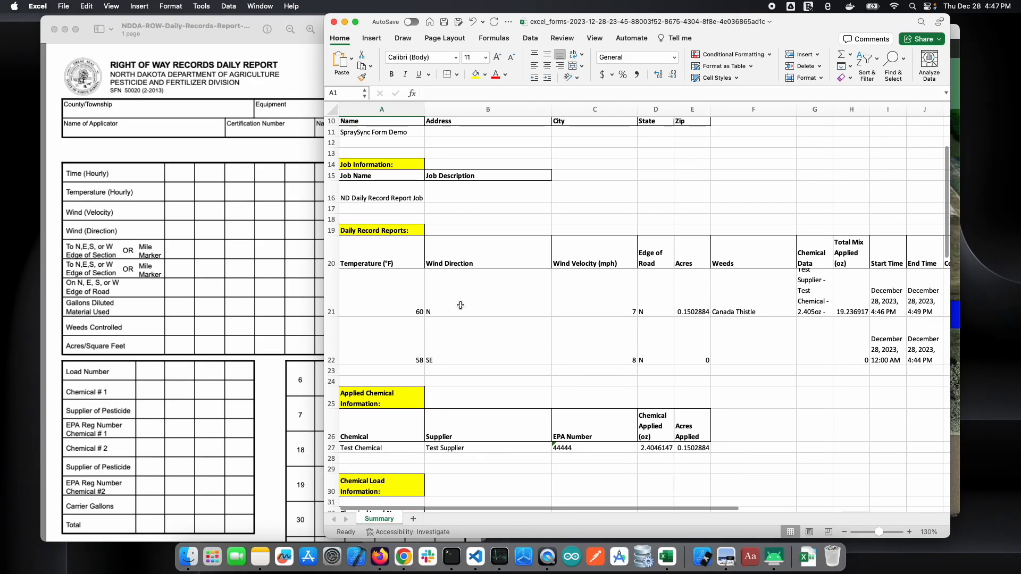
click(380, 194)
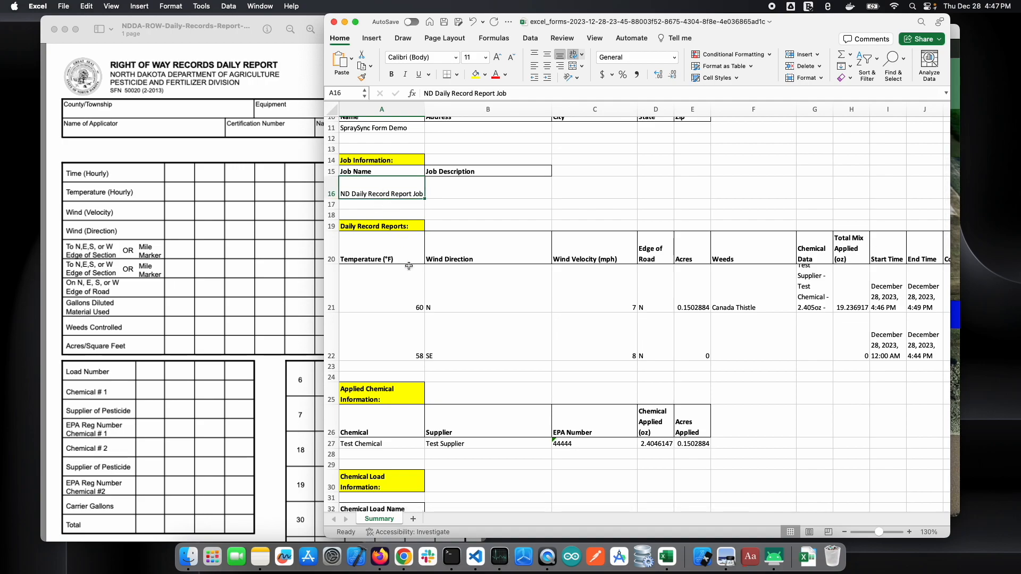
scroll(413, 282, down, 2)
scroll(413, 282, down, 2)
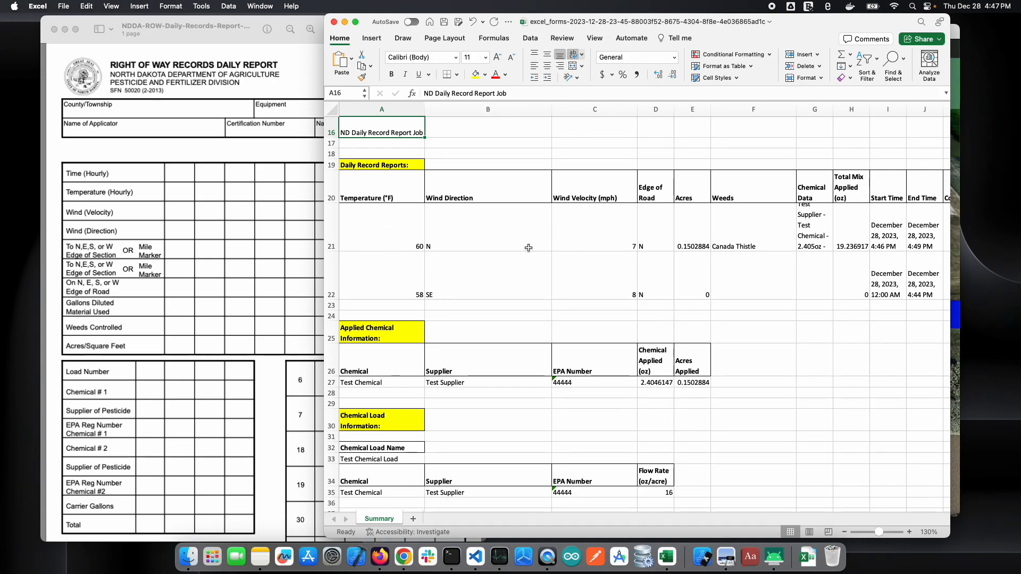
scroll(587, 257, right, 5)
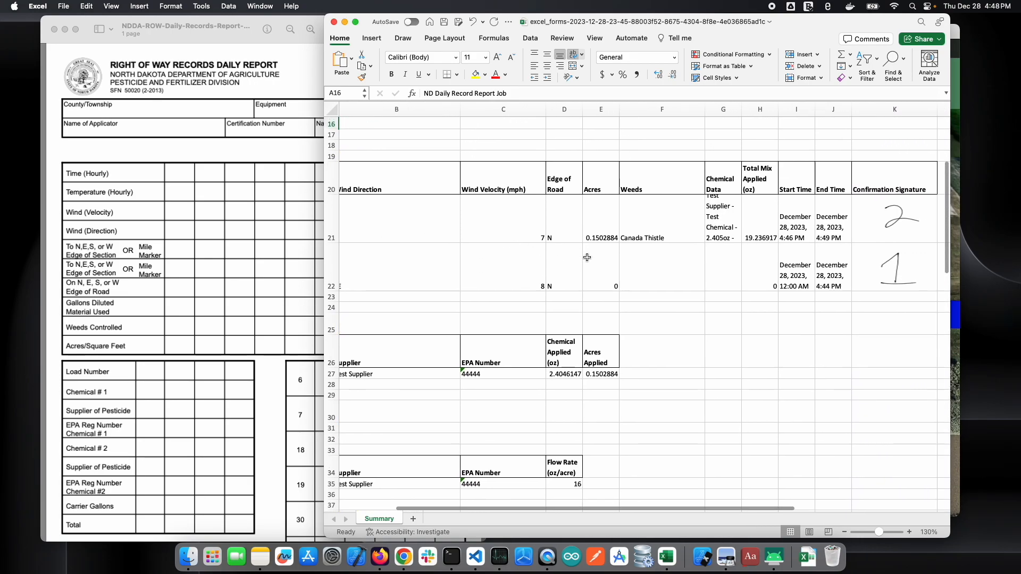
scroll(587, 258, right, 2)
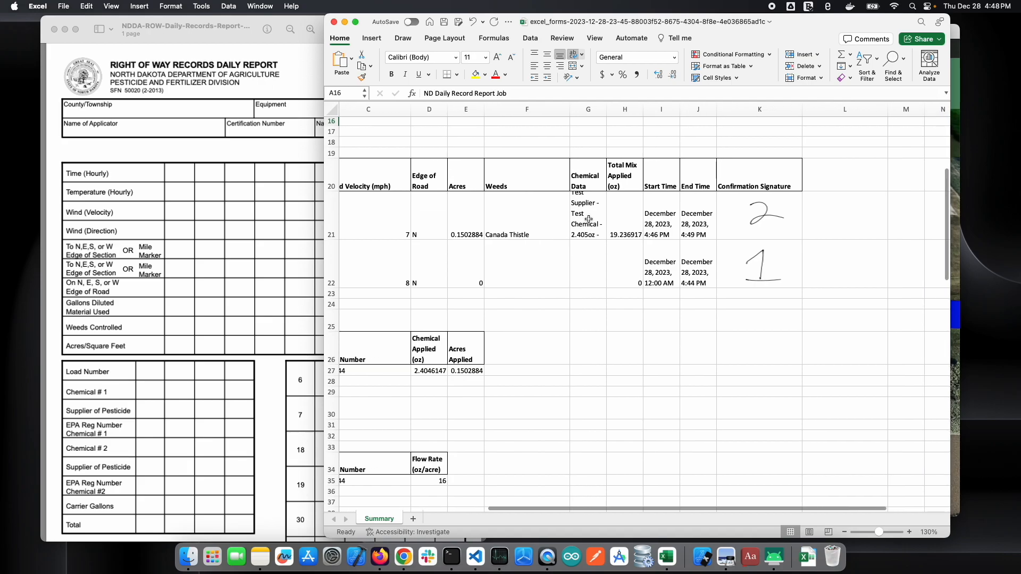
drag(606, 109, 637, 109)
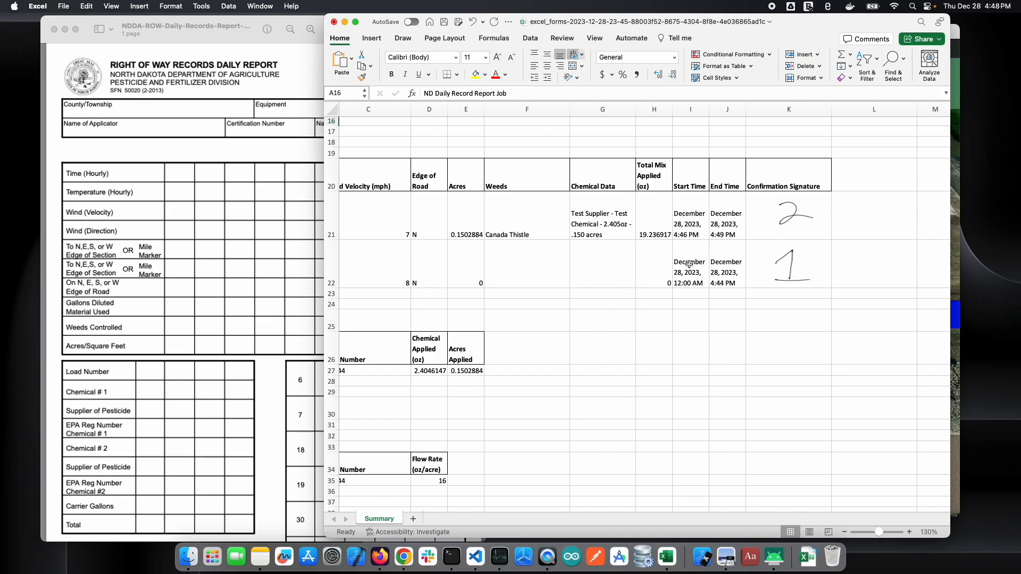
scroll(567, 269, left, 5)
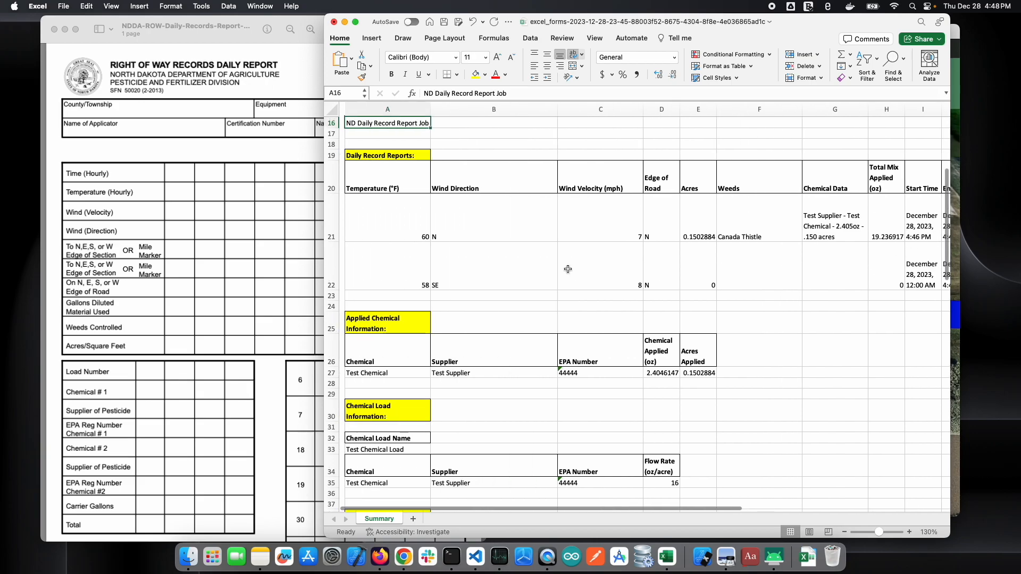
Compare the workbook's Applied Chemical Information and Chemical Load Information sections with the chemical section of the paper form
scroll(568, 269, down, 5)
scroll(568, 269, down, 1)
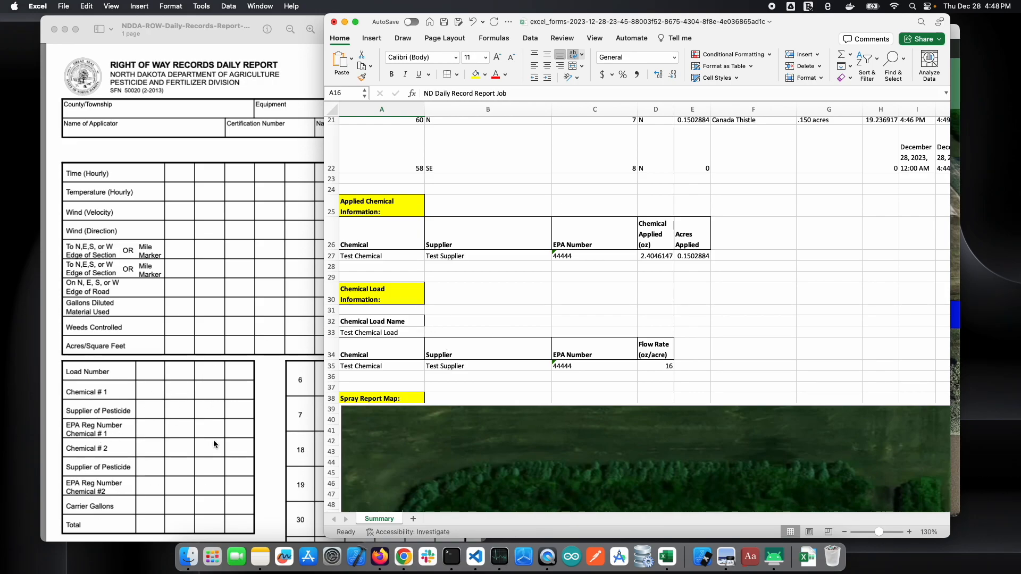
click(186, 416)
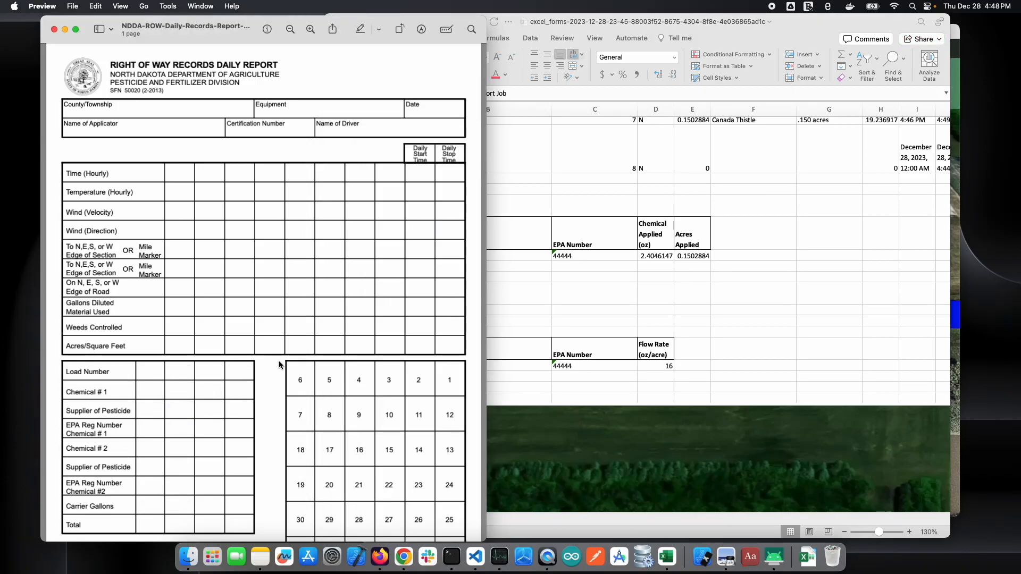
click(708, 276)
scroll(466, 292, down, 3)
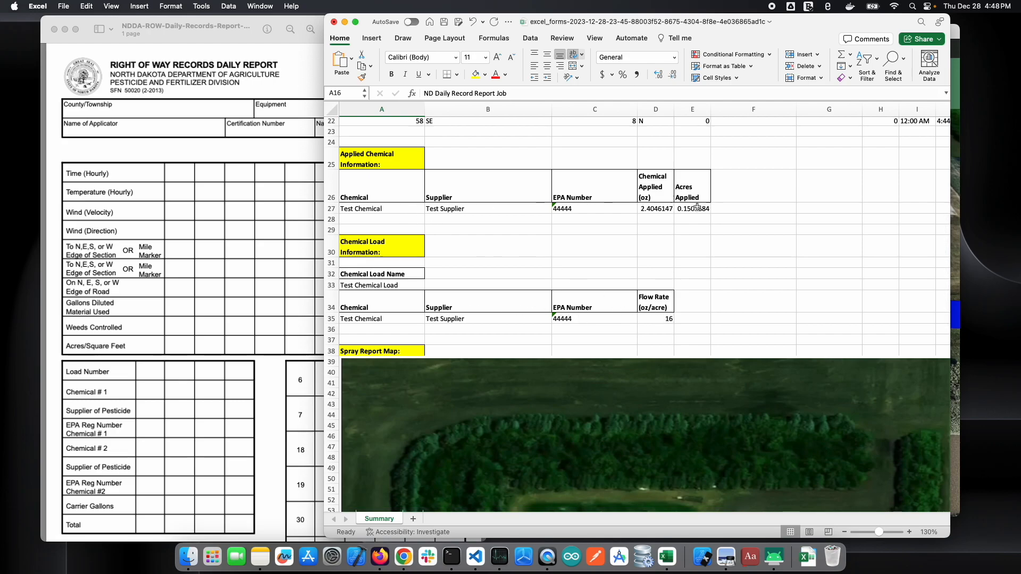
scroll(640, 279, down, 1)
Set the sheet zoom to 100% and examine the sprayed road sections on the Spray Report Map
scroll(640, 279, down, 10)
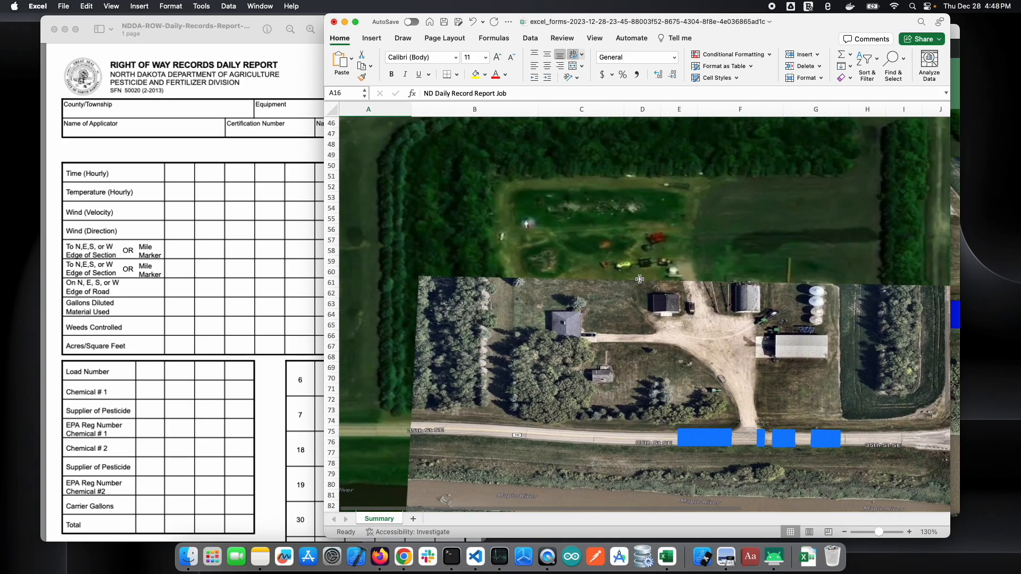
scroll(640, 280, down, 3)
scroll(640, 279, right, 2)
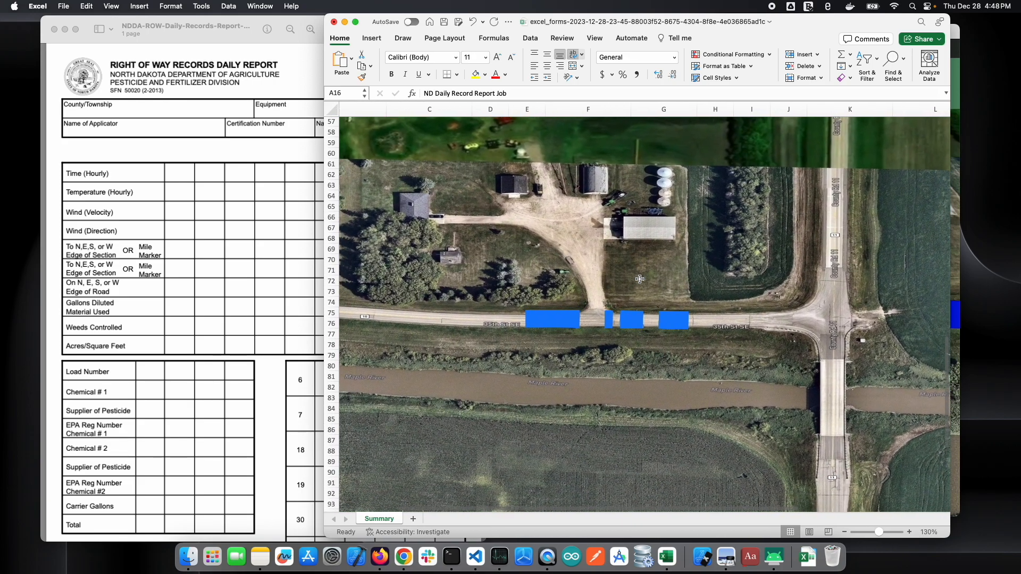
scroll(639, 279, down, 2)
scroll(640, 279, right, 1)
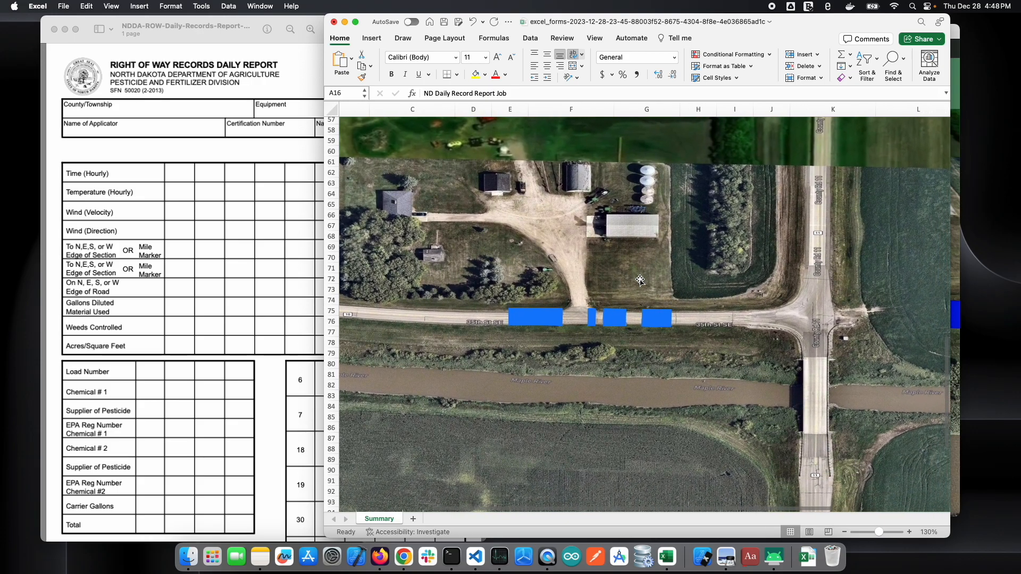
scroll(640, 280, left, 1)
scroll(640, 280, down, 1)
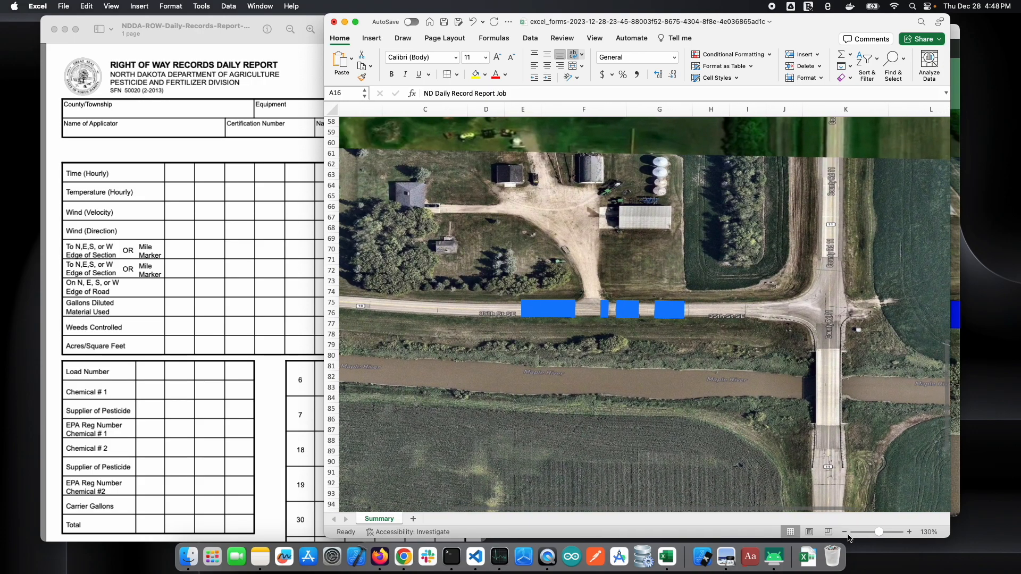
click(845, 532)
click(846, 532)
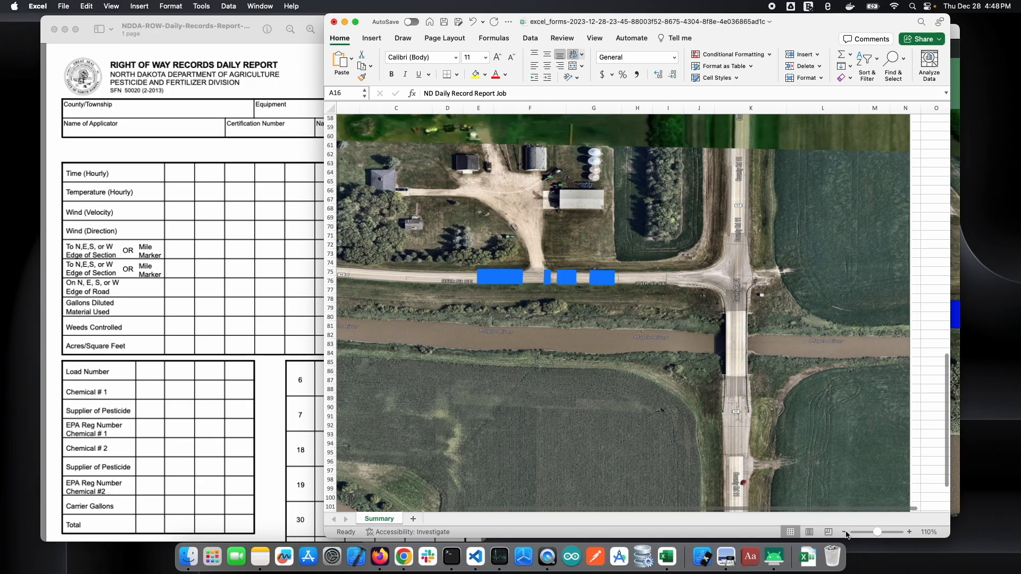
click(845, 533)
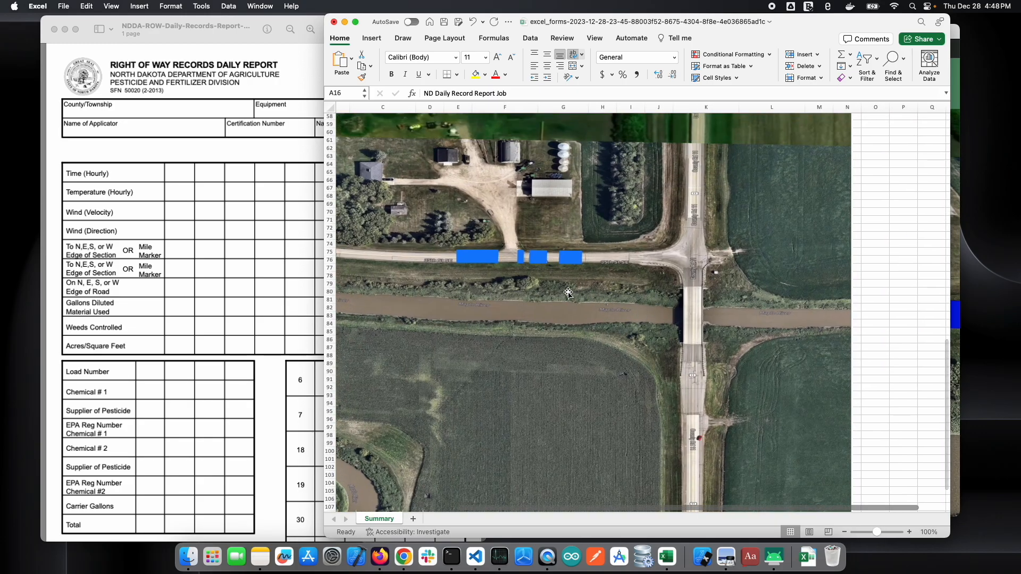
scroll(568, 293, up, 5)
scroll(568, 293, left, 2)
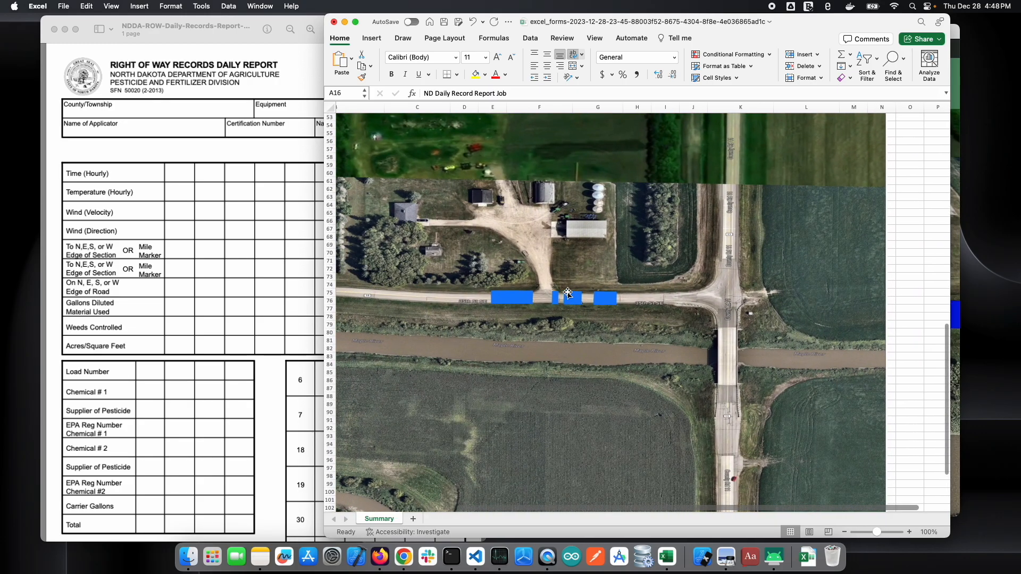
scroll(567, 293, up, 2)
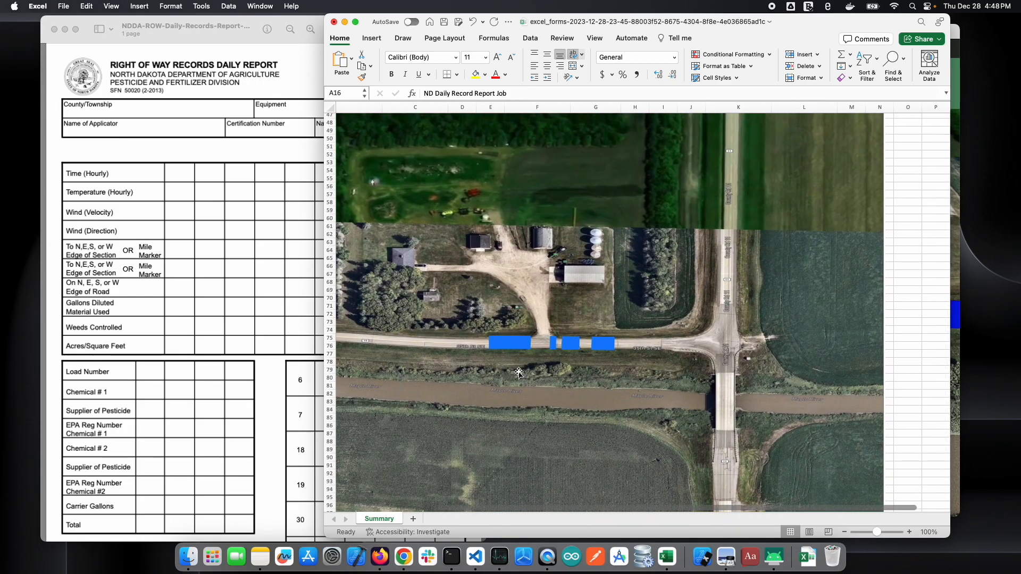
scroll(511, 354, left, 3)
scroll(510, 353, down, 2)
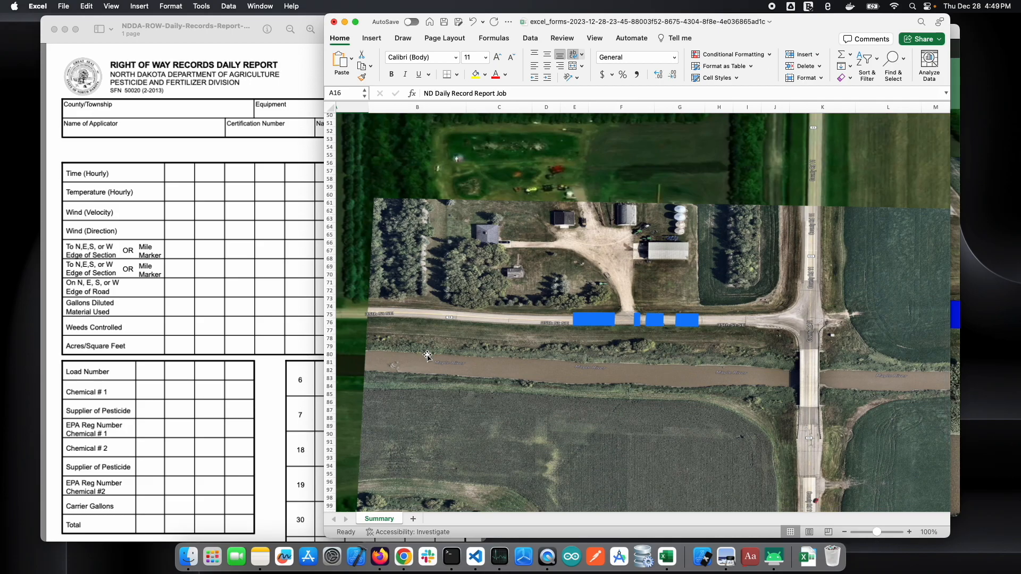
Switch to the browser, return from the export task to the SpraySync dashboard, and review its spray data summary and forms list
key(ctrl+Right)
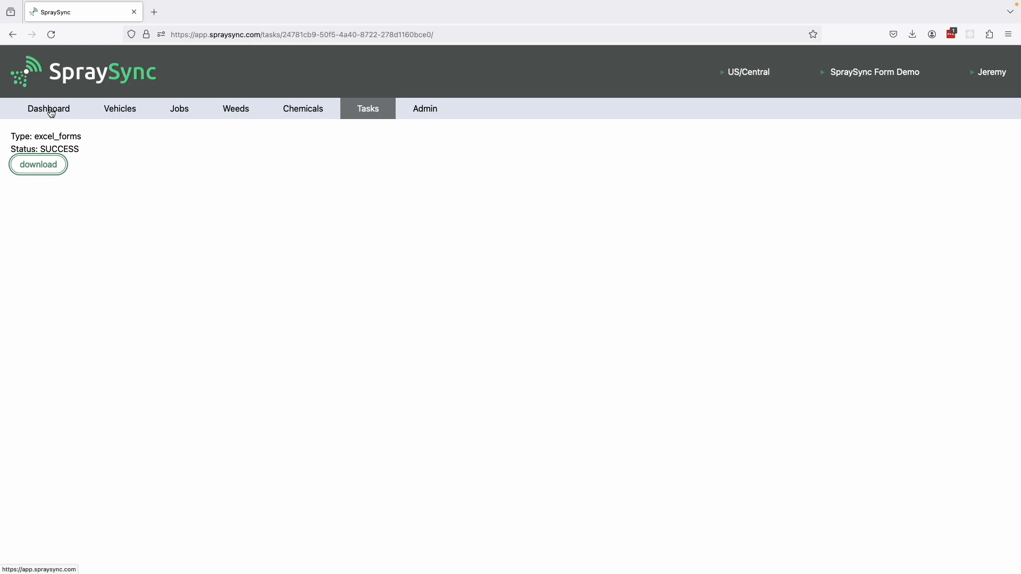
click(12, 34)
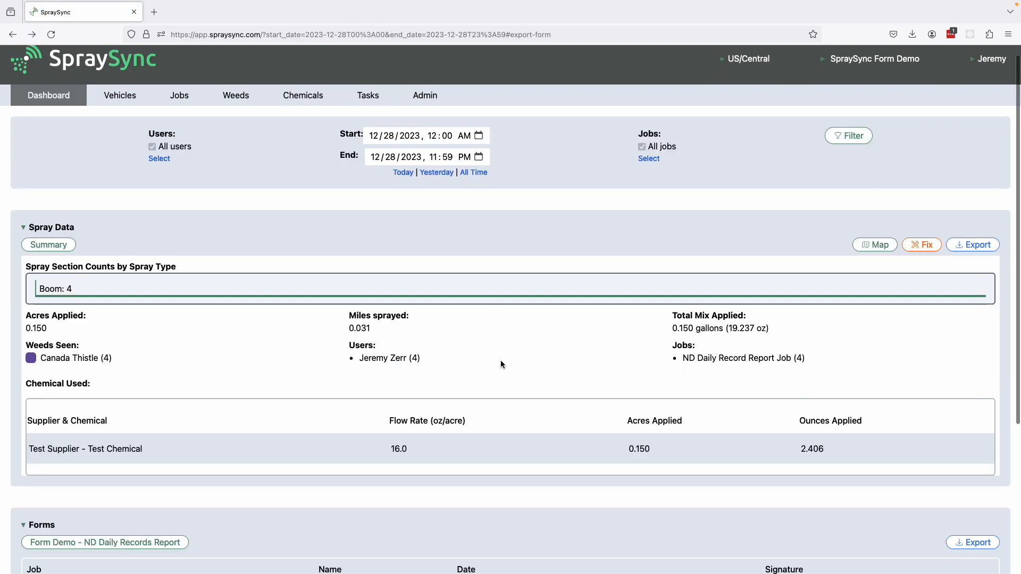
scroll(500, 360, down, 5)
scroll(500, 360, up, 5)
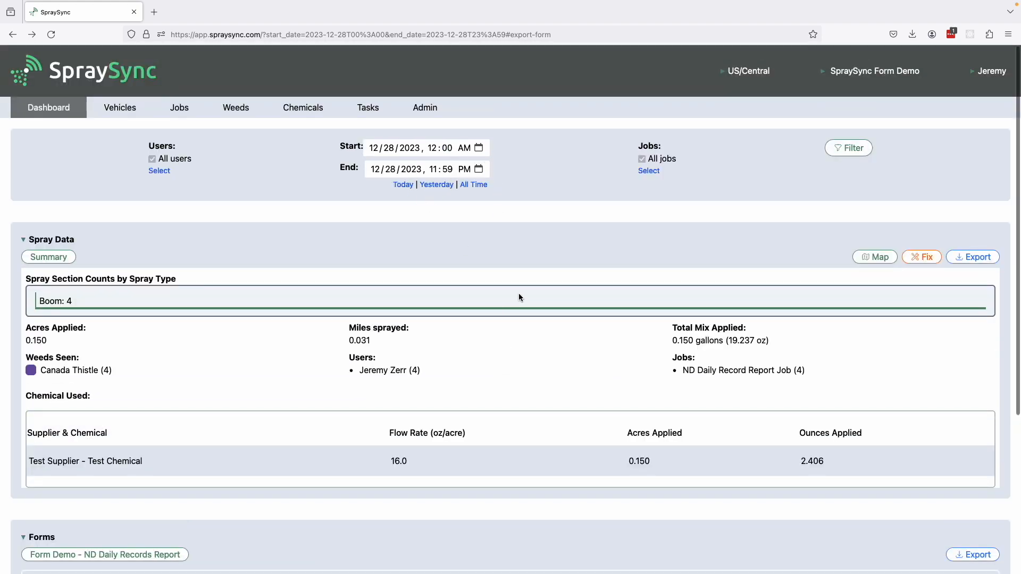
scroll(525, 285, down, 5)
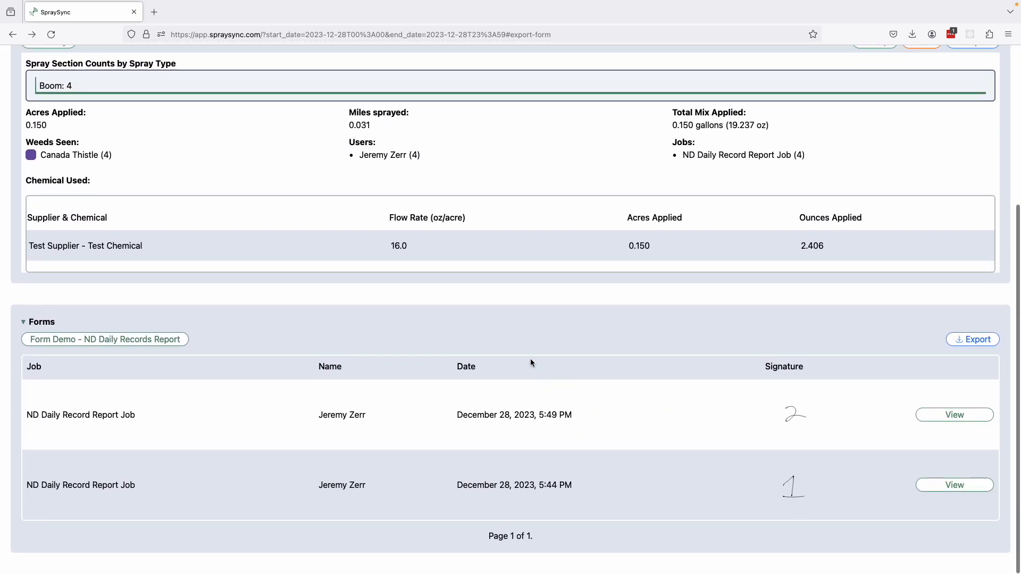
scroll(529, 399, up, 5)
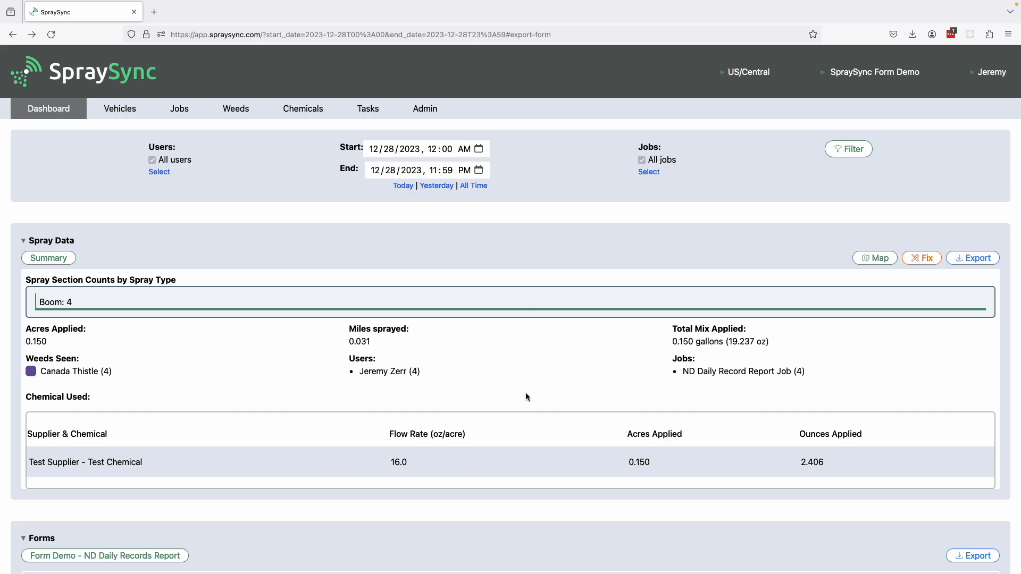
scroll(526, 396, down, 2)
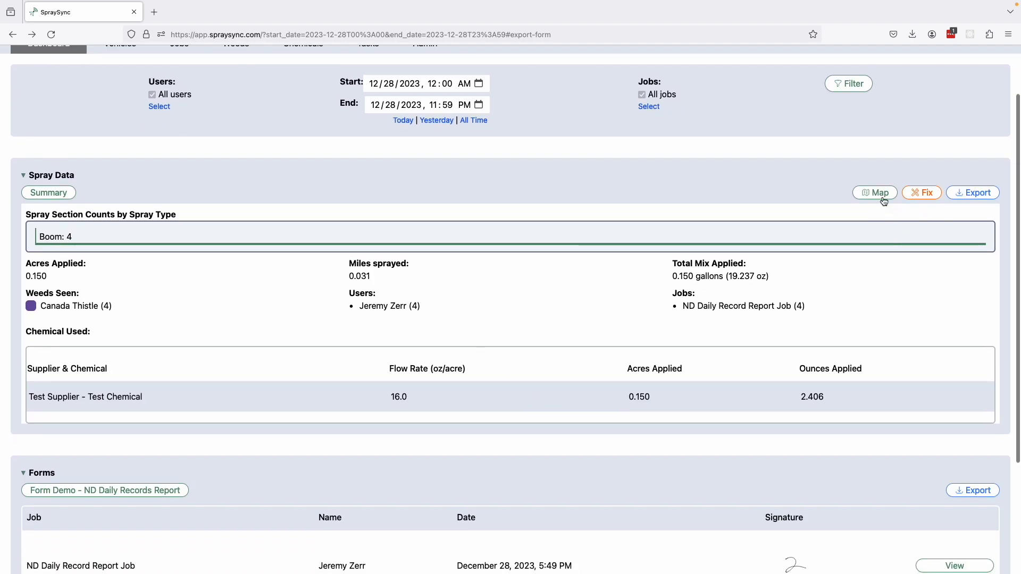
scroll(614, 315, down, 5)
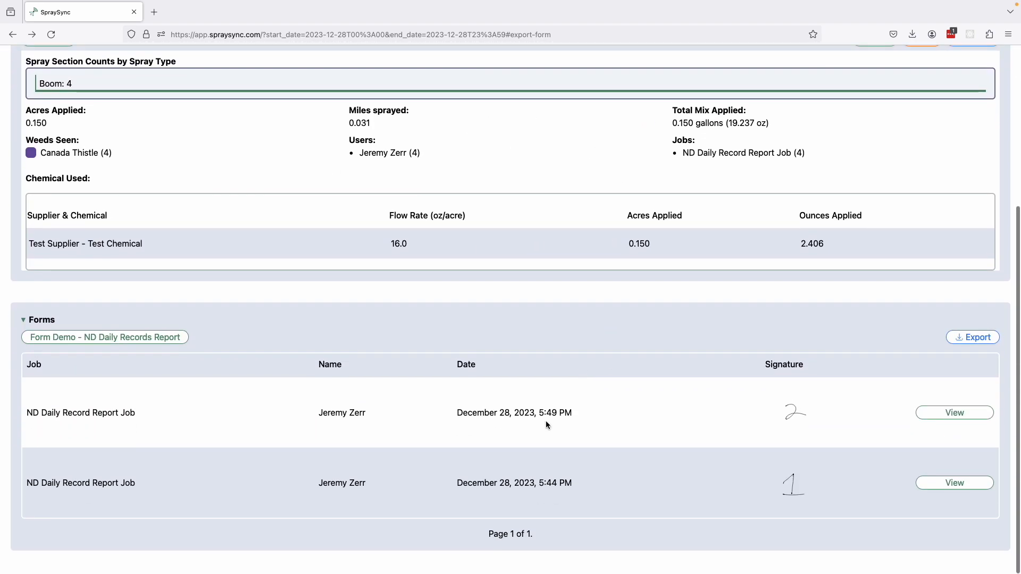
Open the spray data map from the dashboard, set it to Satellite view, and enlarge the sprayed road sections
scroll(579, 315, up, 7)
click(874, 247)
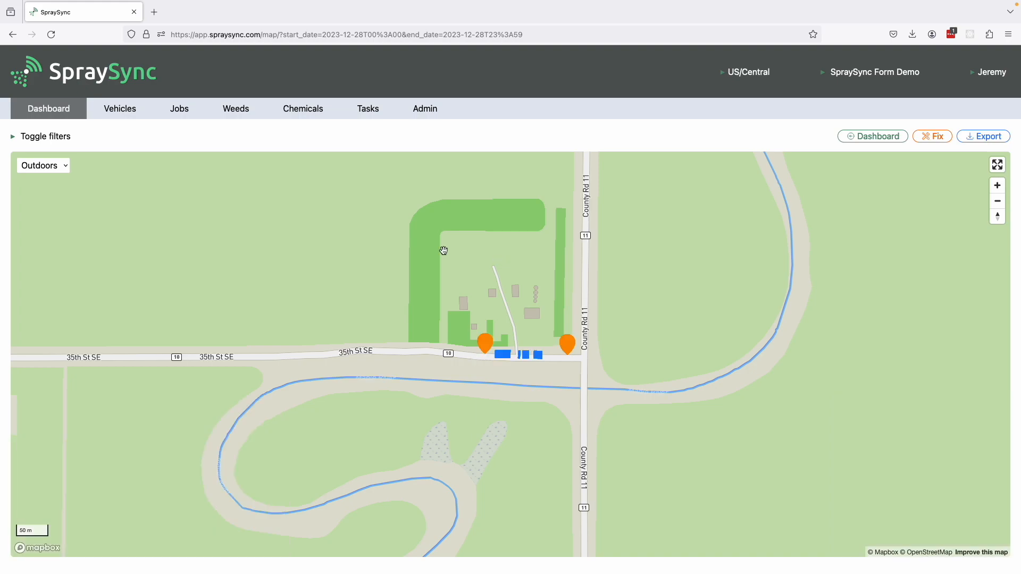
click(51, 166)
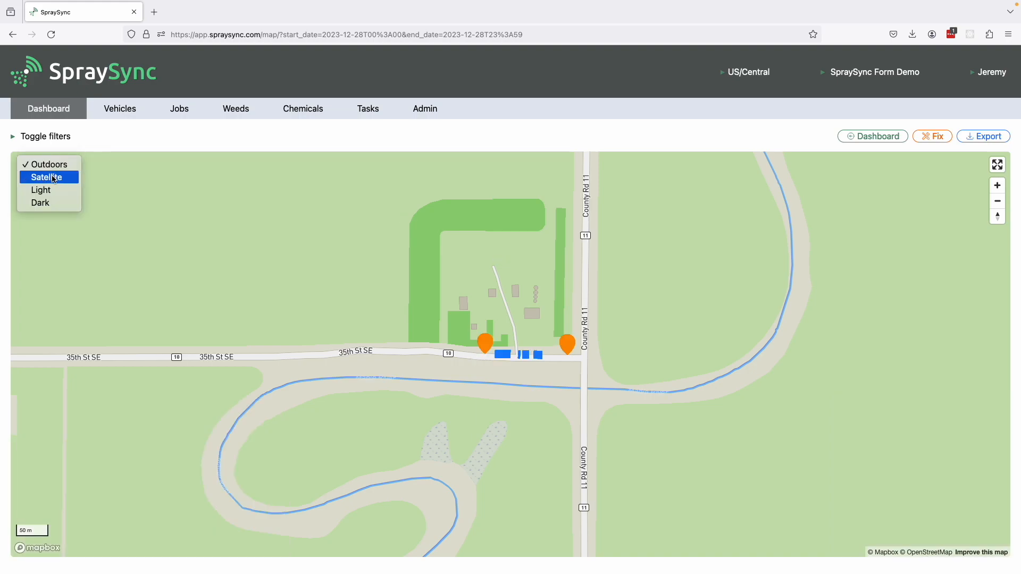
click(51, 177)
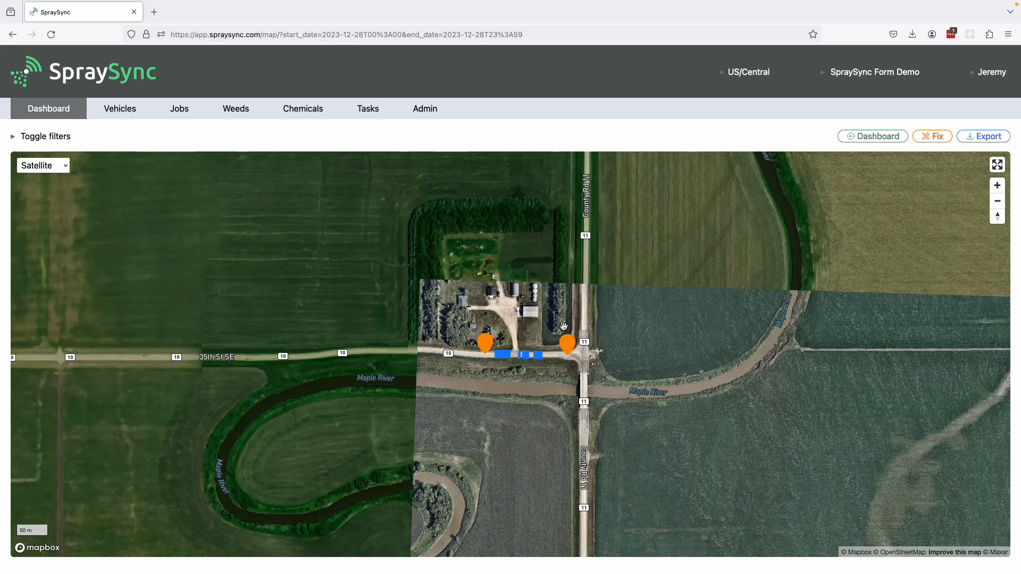
click(997, 185)
click(997, 186)
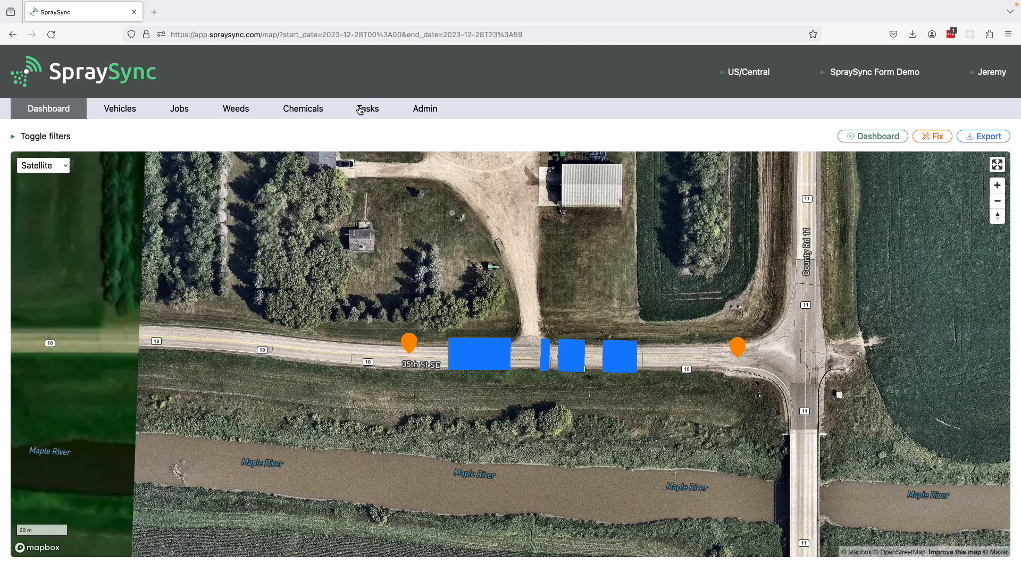
Compare the satellite map with the Excel workbook's map and view the details of the westernmost sprayed section
key(ctrl+Left)
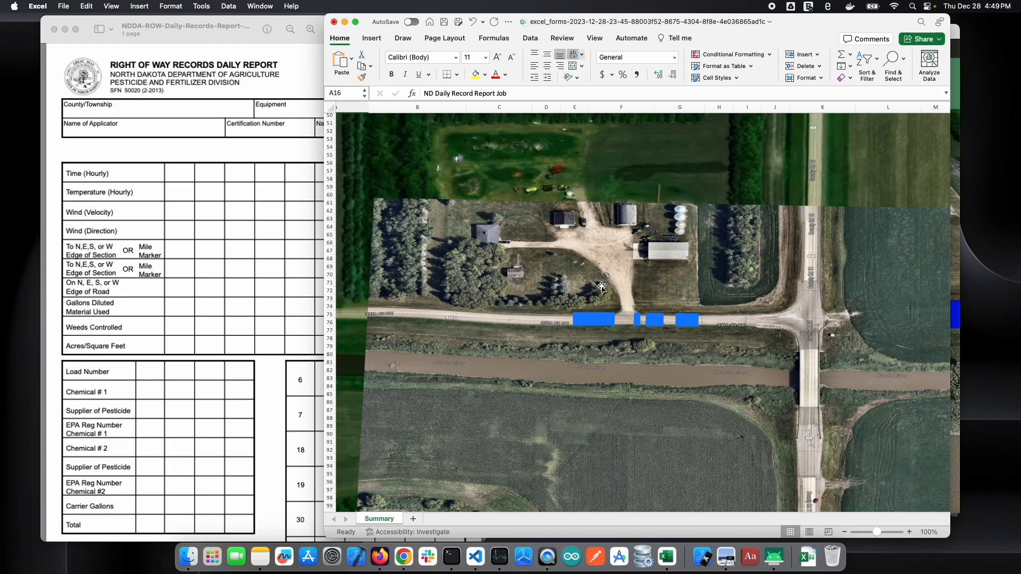
key(ctrl+Right)
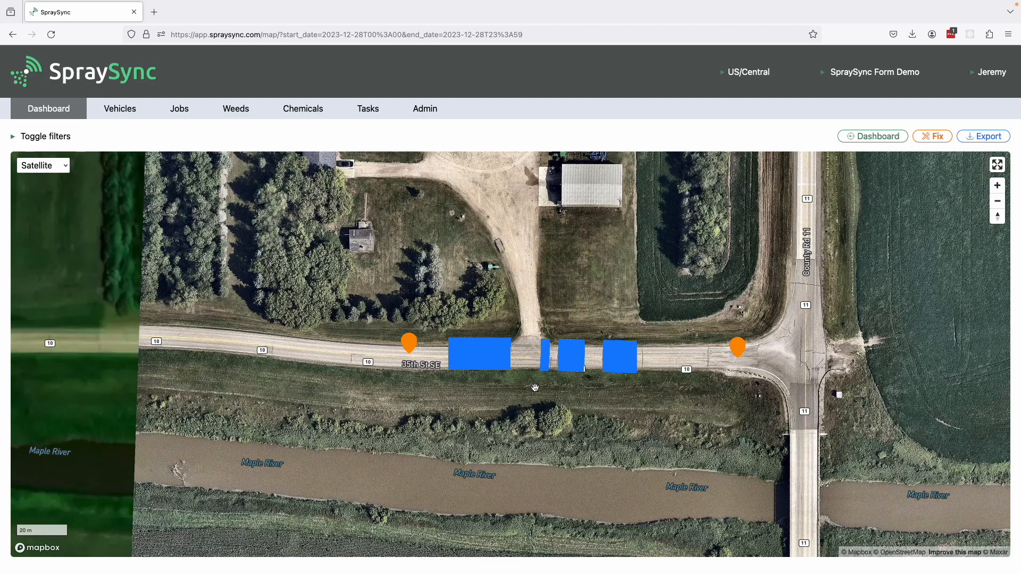
click(492, 351)
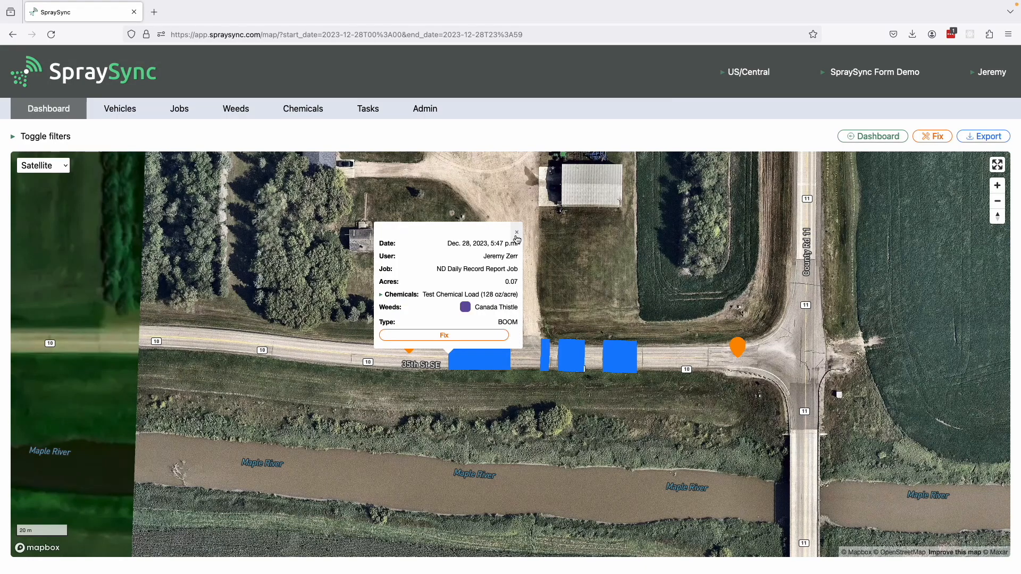
click(517, 233)
Switch to the Excel workbook, review the Spray Report Map and the report sections above it at 80% zoom, and restore 100%
key(ctrl+Left)
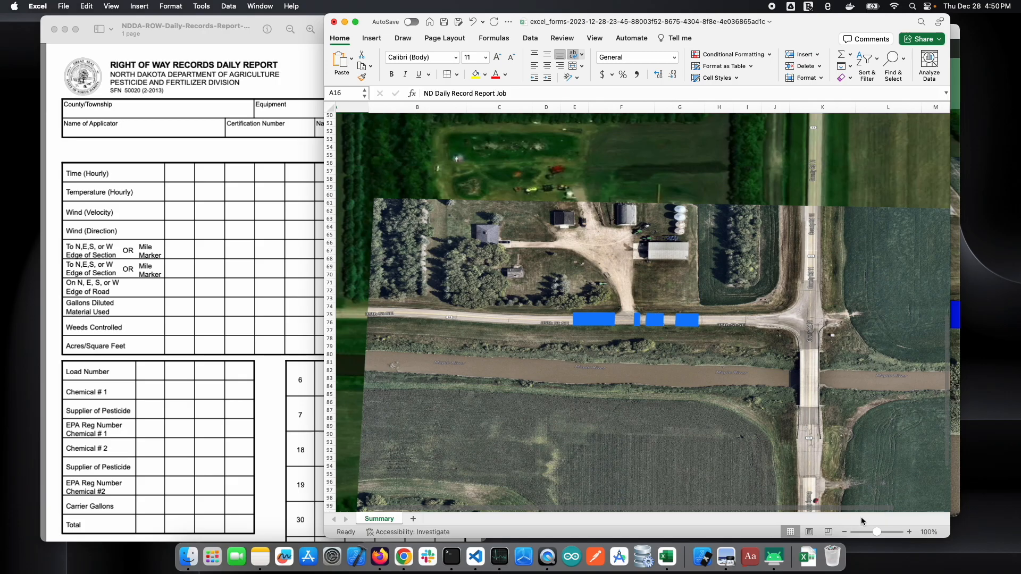
click(843, 531)
click(844, 532)
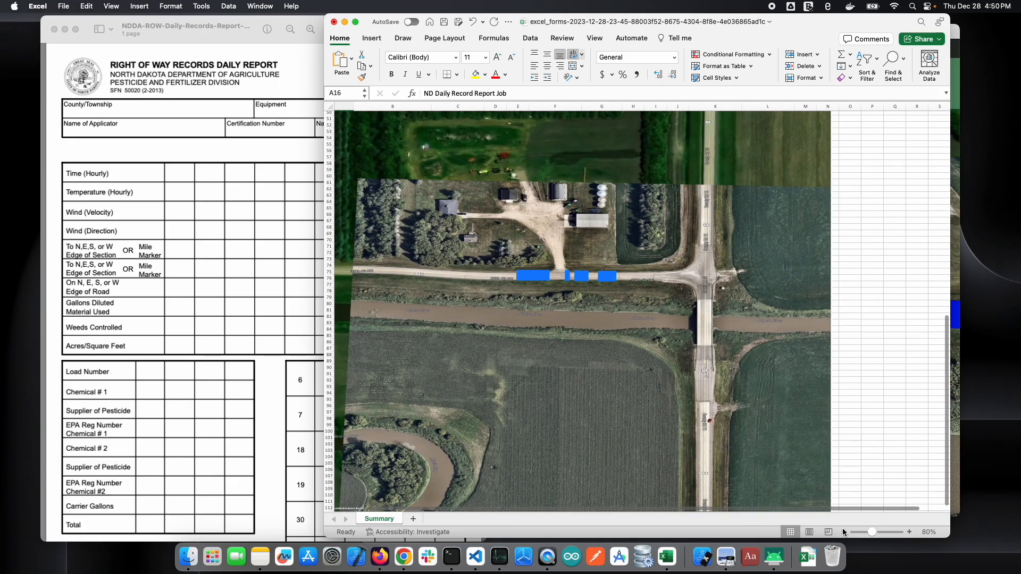
scroll(845, 400, up, 5)
scroll(846, 400, down, 3)
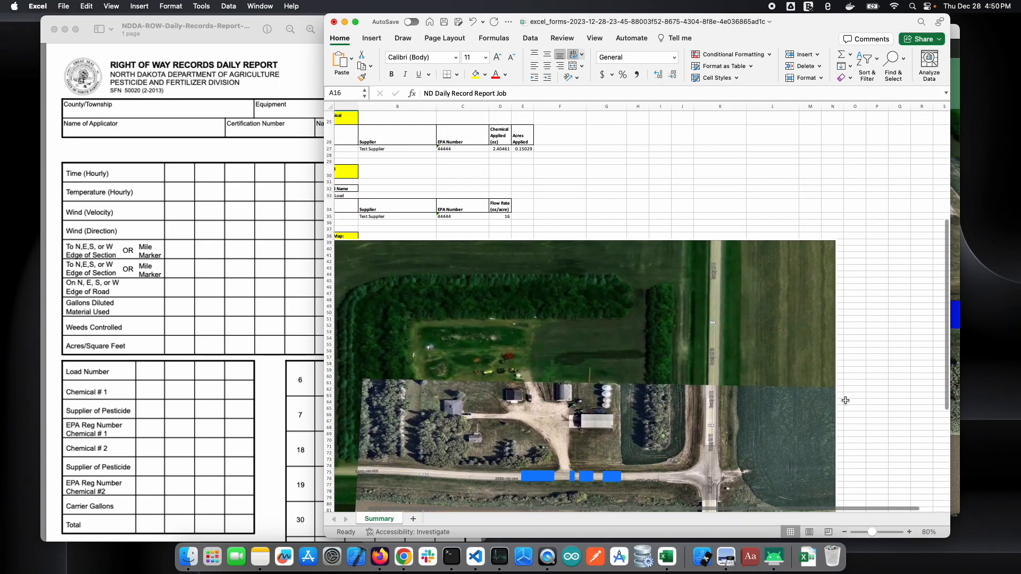
scroll(845, 401, left, 1)
scroll(846, 401, down, 3)
scroll(845, 401, up, 5)
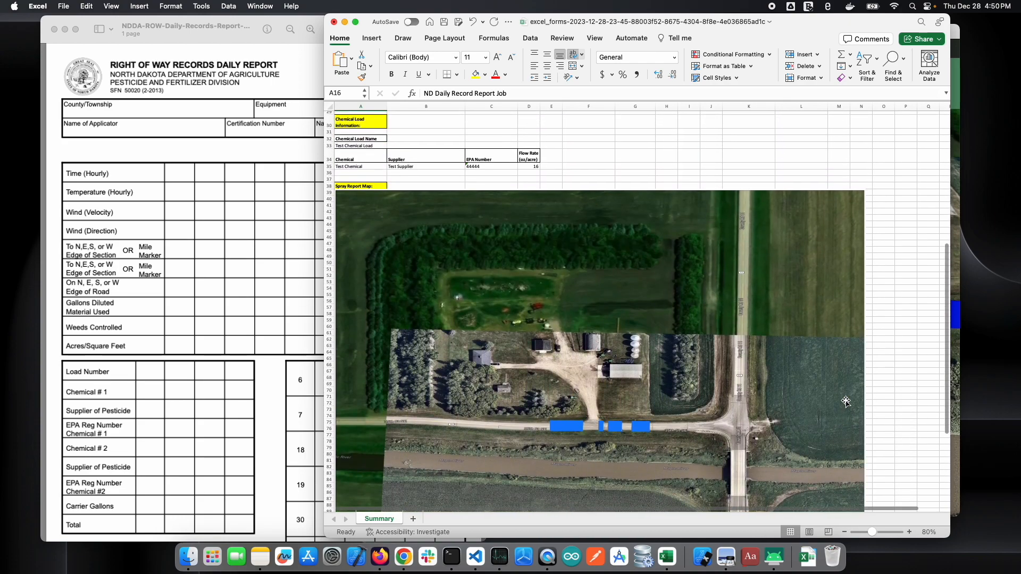
scroll(846, 401, up, 10)
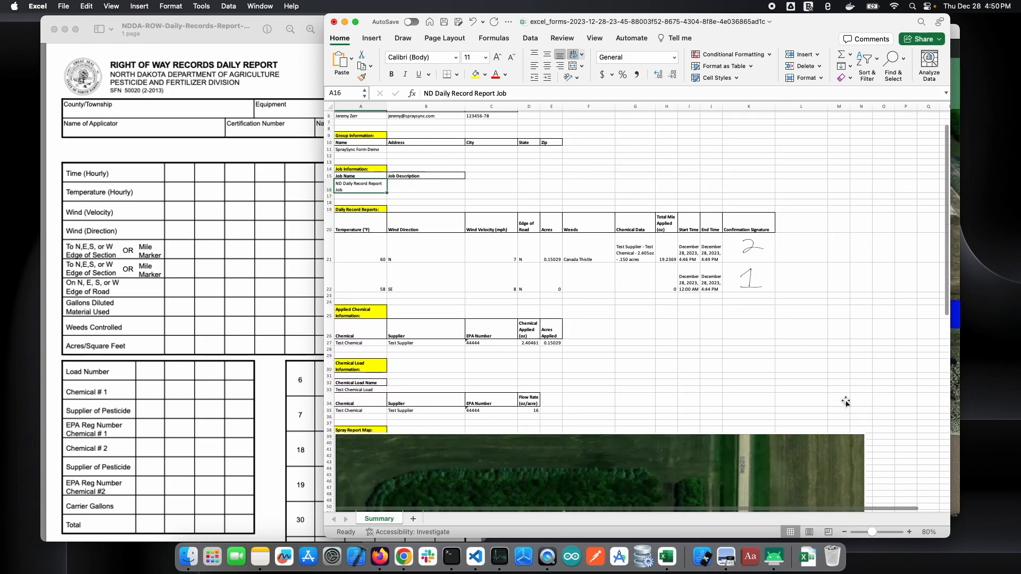
scroll(845, 401, up, 2)
click(909, 533)
click(909, 532)
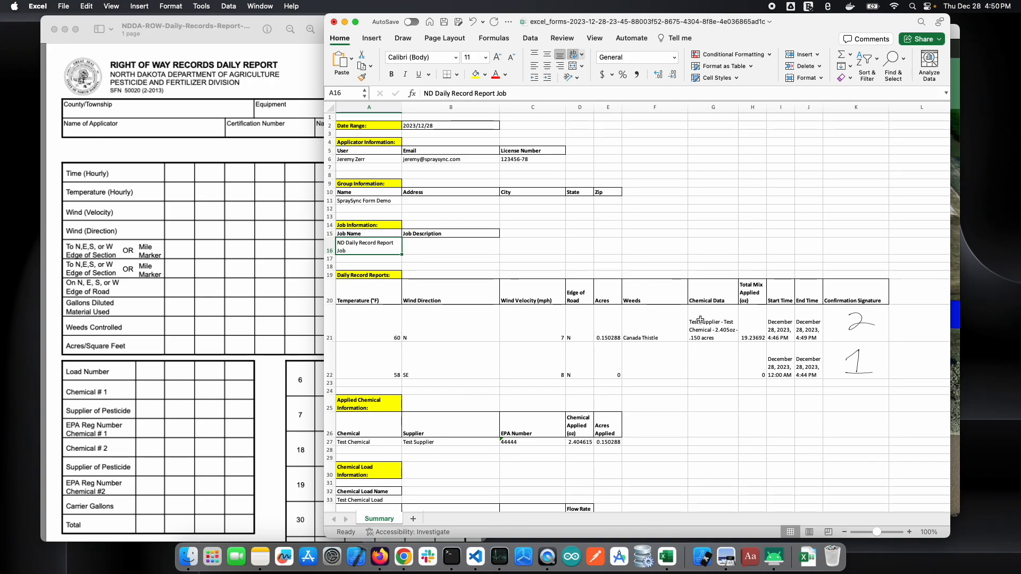
Compare the paper Right of Way form, down to the Applicator Signature field, with the Excel report
click(163, 143)
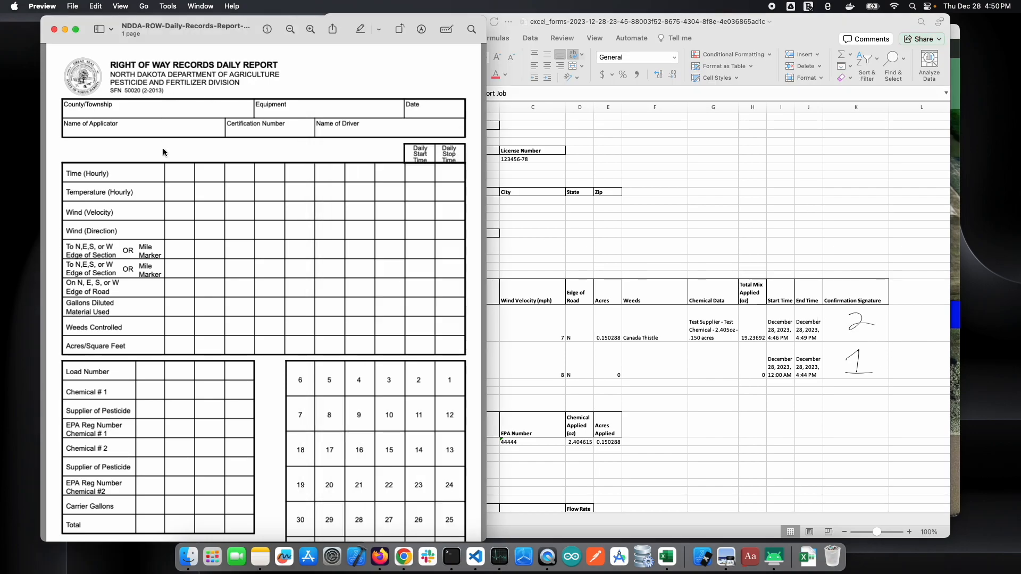
scroll(162, 148, down, 3)
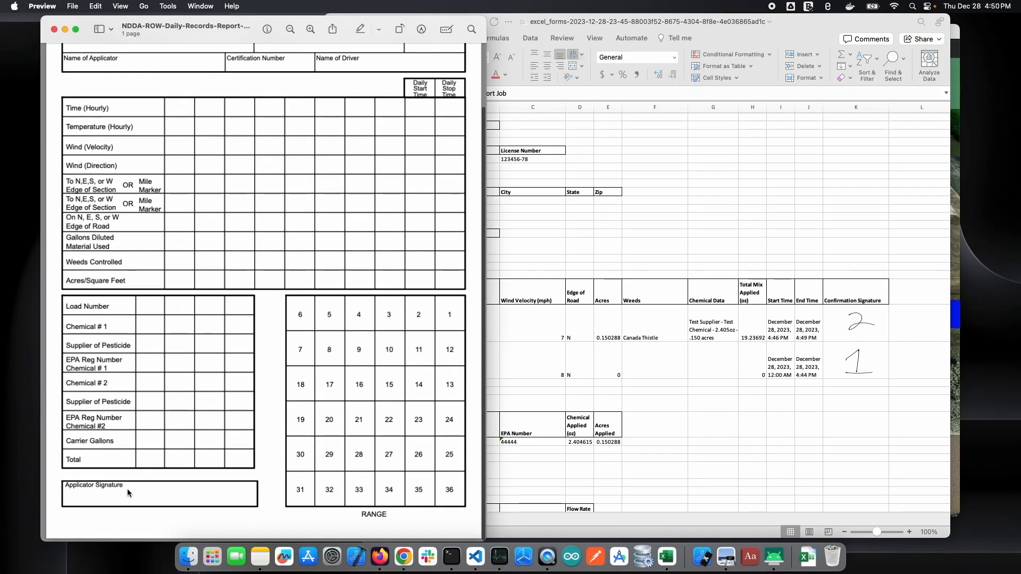
click(731, 411)
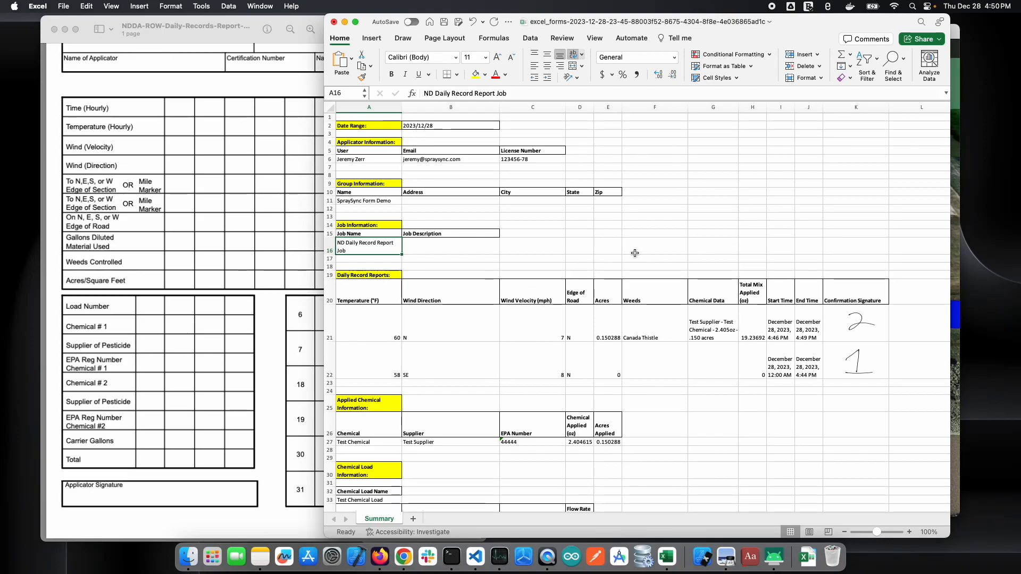
Switch to the browser, return to the SpraySync dashboard, and view the form export formats without exporting
key(ctrl+Right)
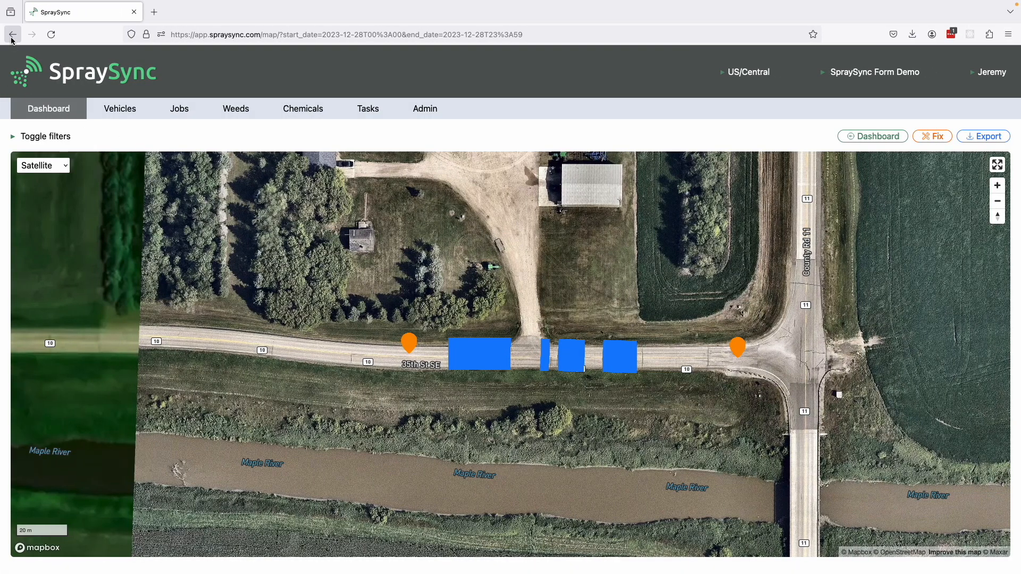
click(12, 34)
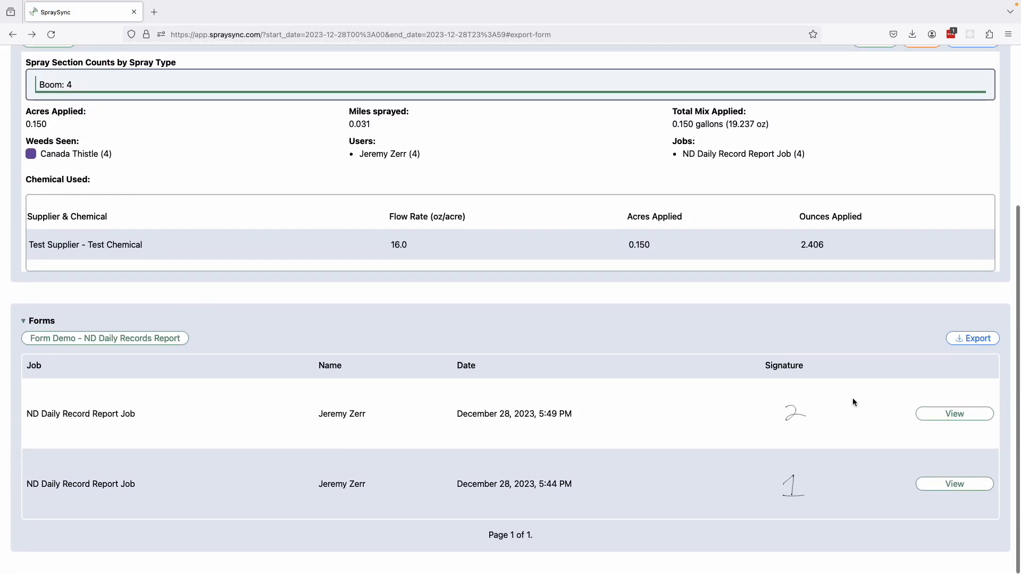
click(971, 338)
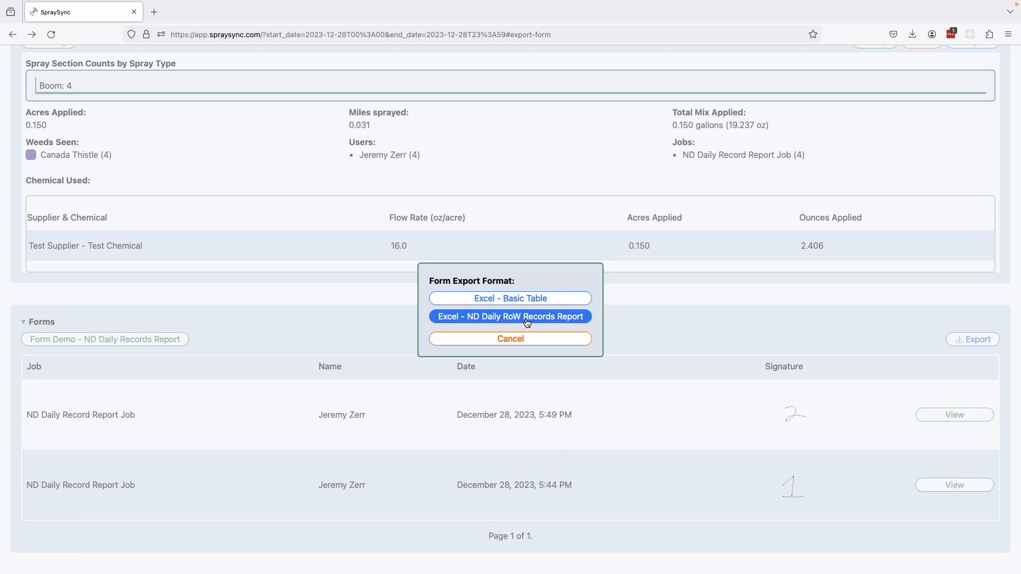
click(580, 339)
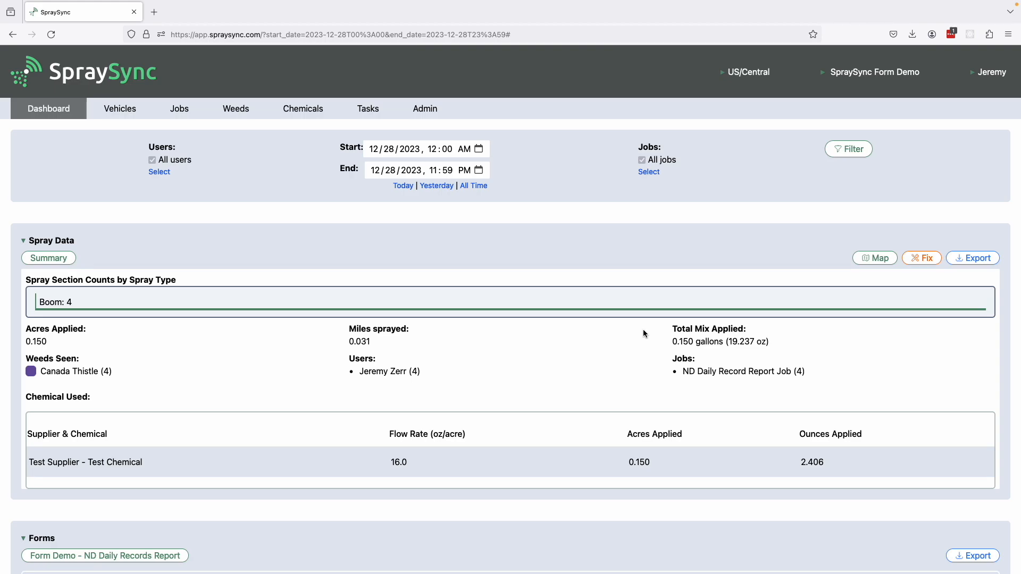
Switch back to the Excel workbook and review the Group Information section, selecting the blank cell beside its heading
key(ctrl+Left)
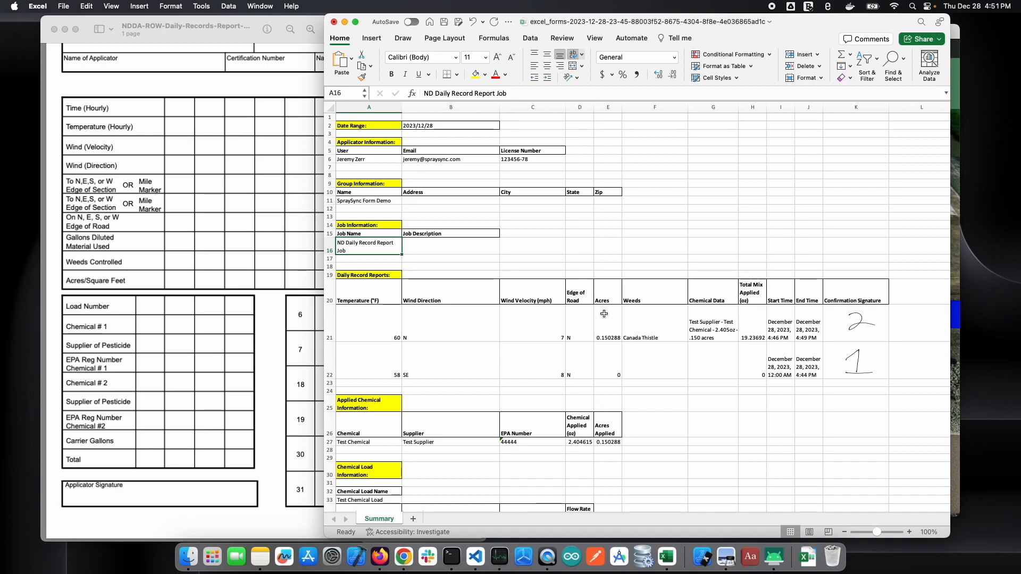
click(461, 217)
click(443, 200)
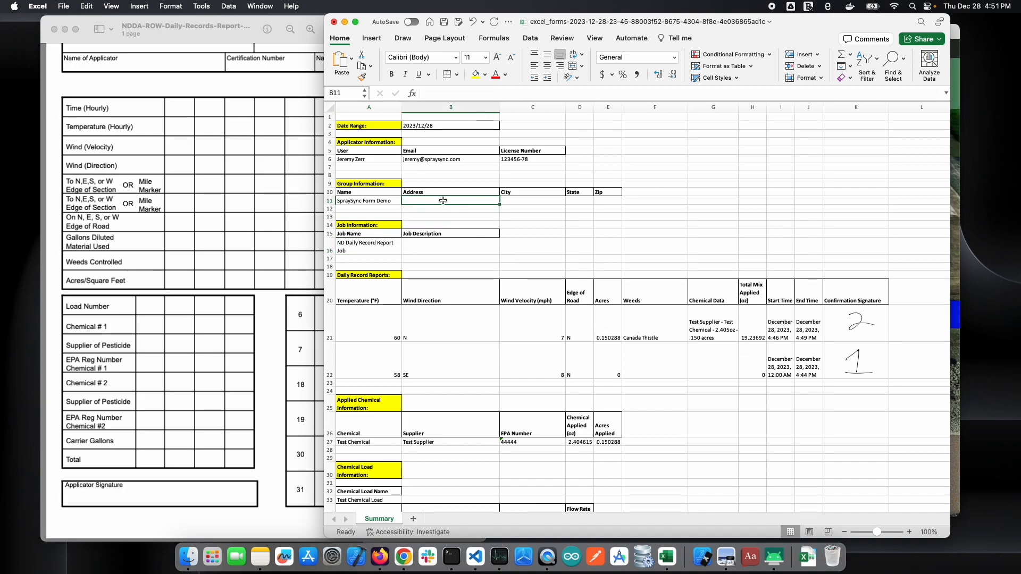
click(433, 184)
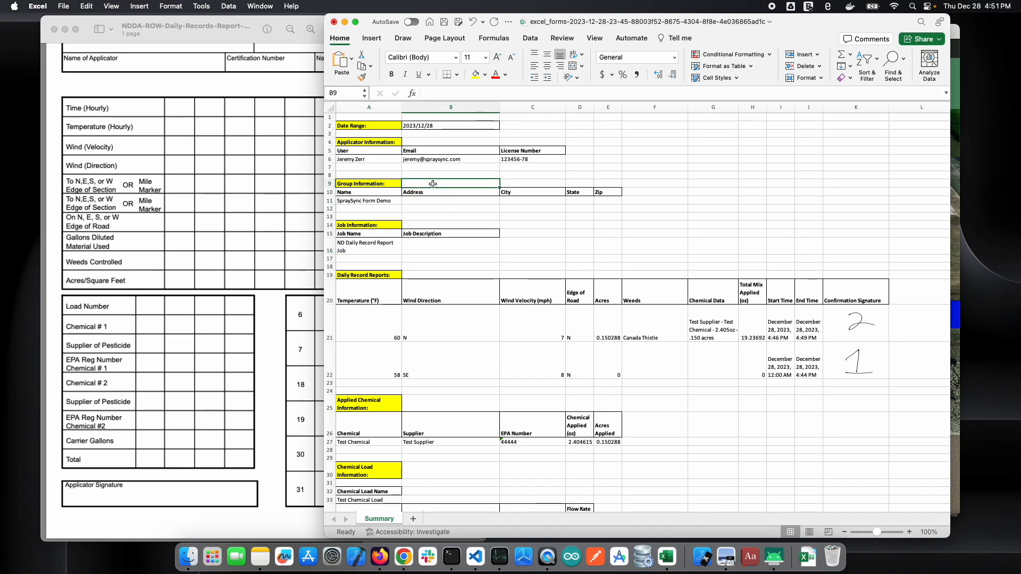